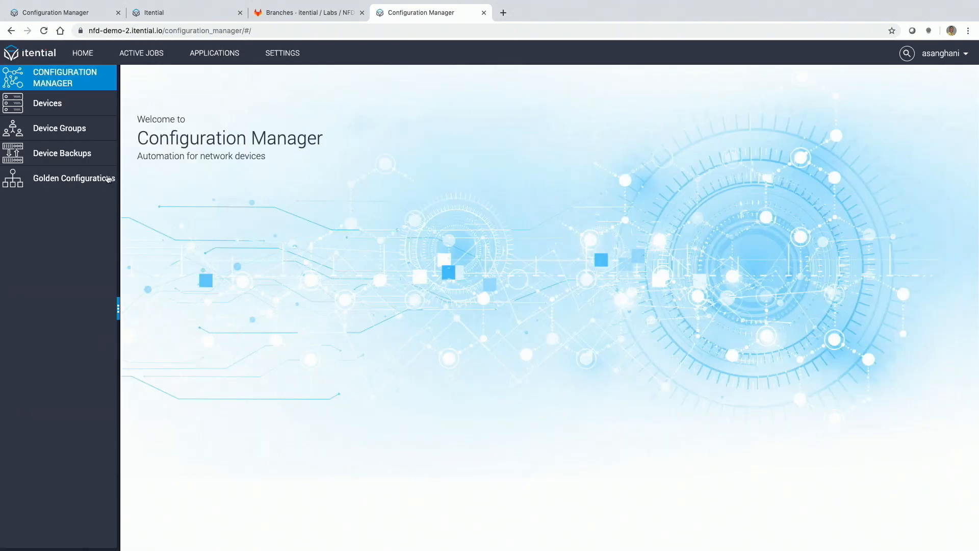
Step: Open the CSR1k golden configuration and view the base node's configuration spec
left_click(108, 179)
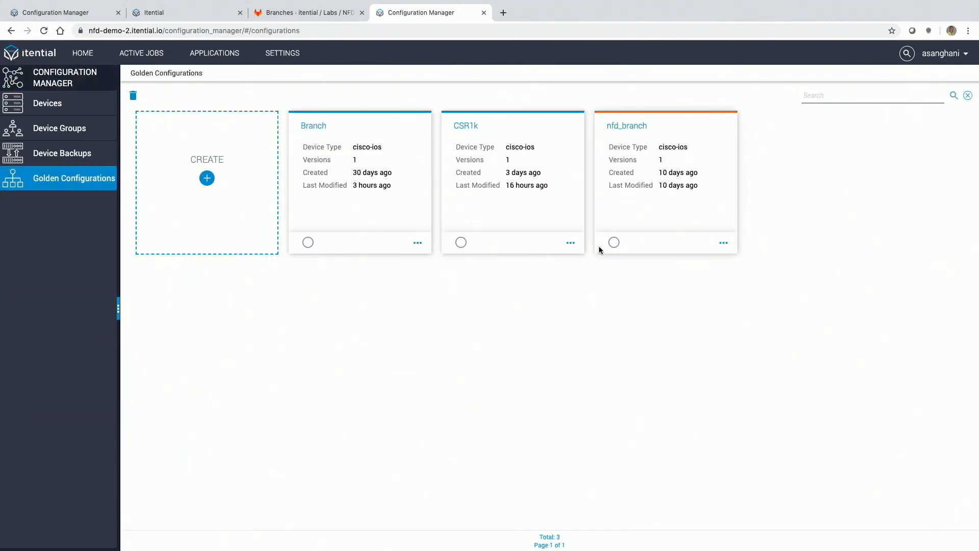
left_click(570, 243)
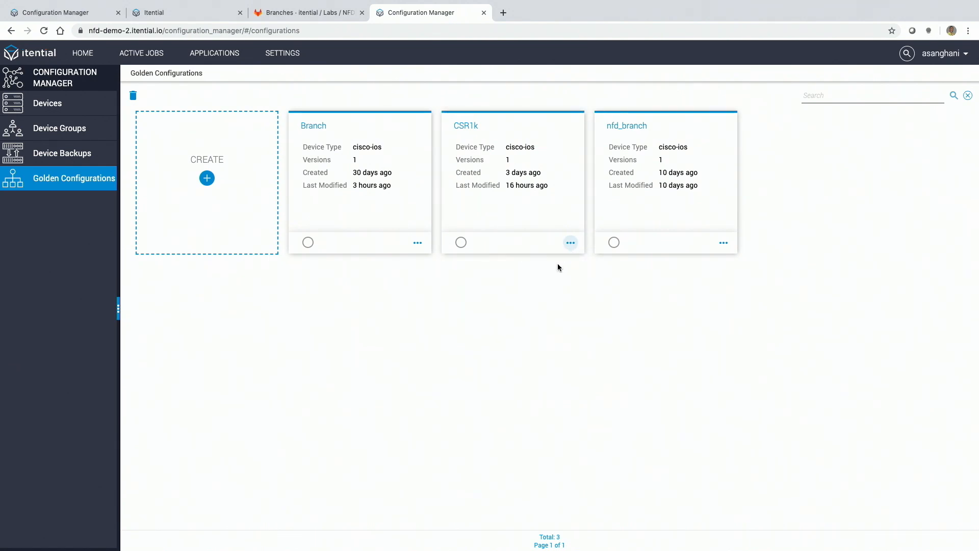
left_click(570, 243)
left_click(559, 267)
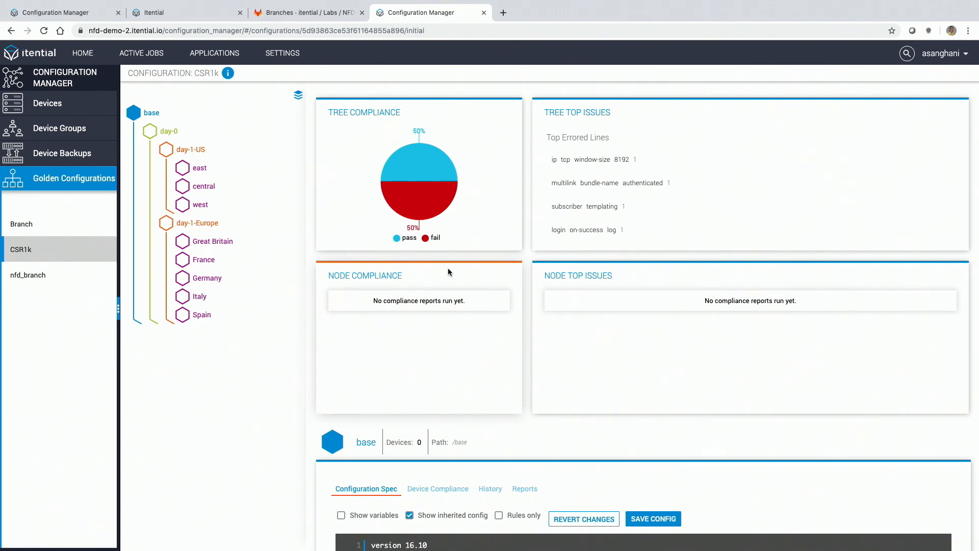
scroll(314, 374, "down", 3)
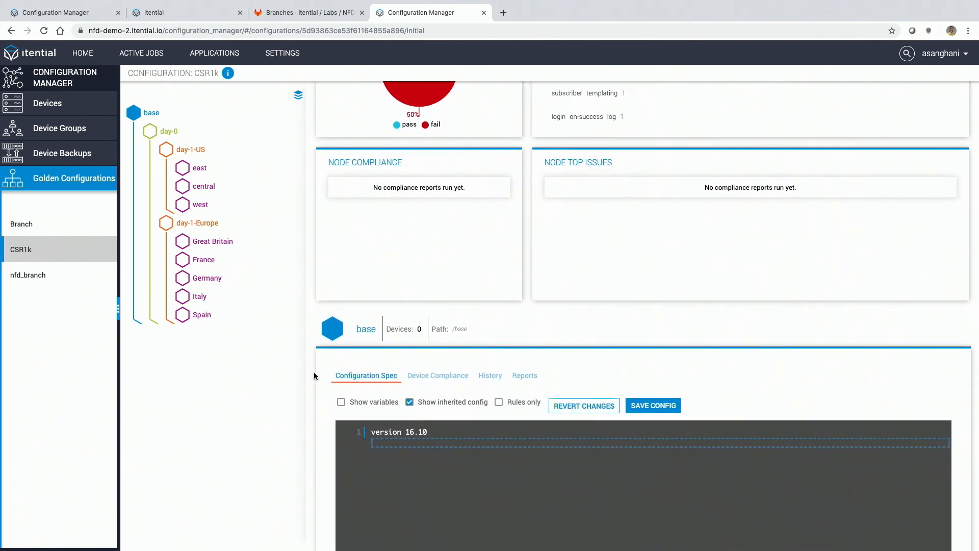
scroll(314, 376, "down", 2)
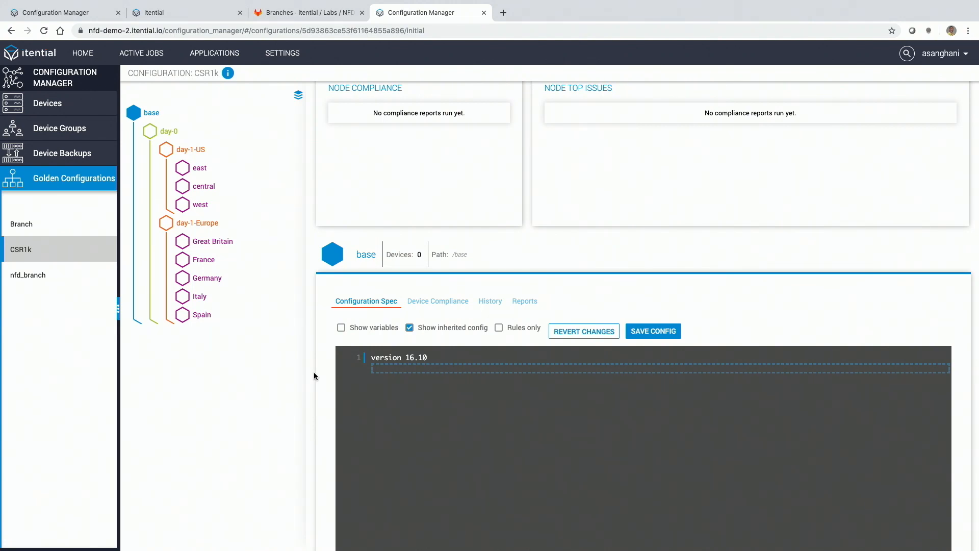
Step: In the day-0 node's spec, try Ignore and Disallow on the "vrf definition GS" line, set it back to Require and close the line editor
left_click(174, 134)
scroll(317, 331, "down", 3)
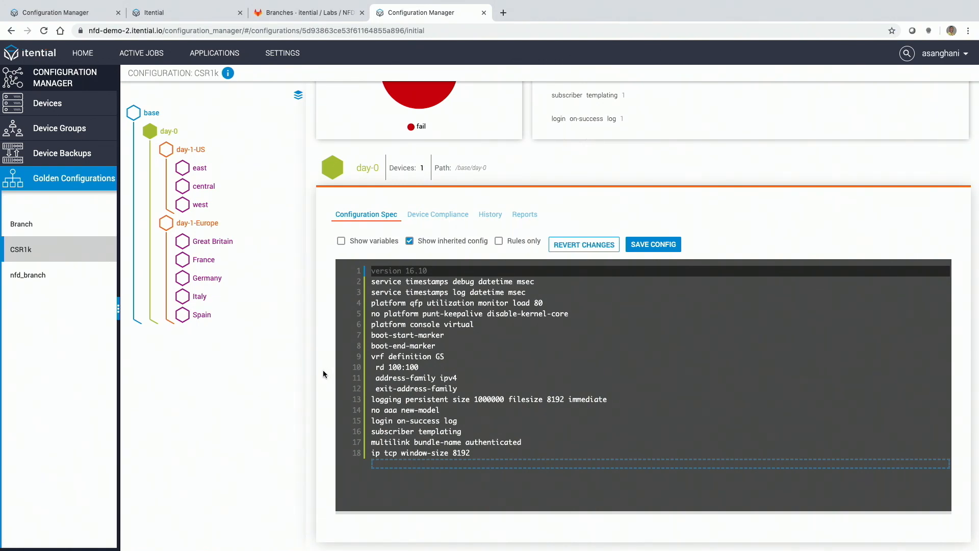
left_click(413, 360)
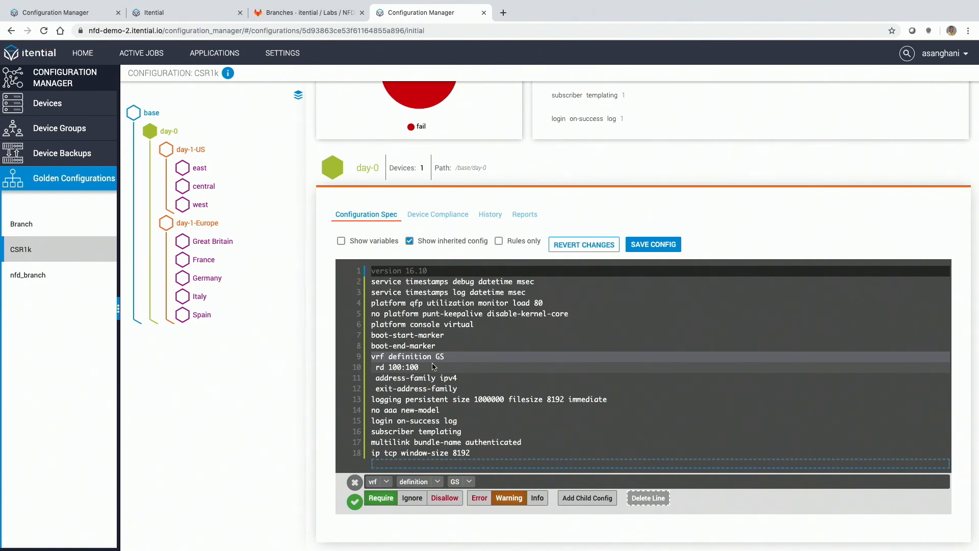
left_click(412, 497)
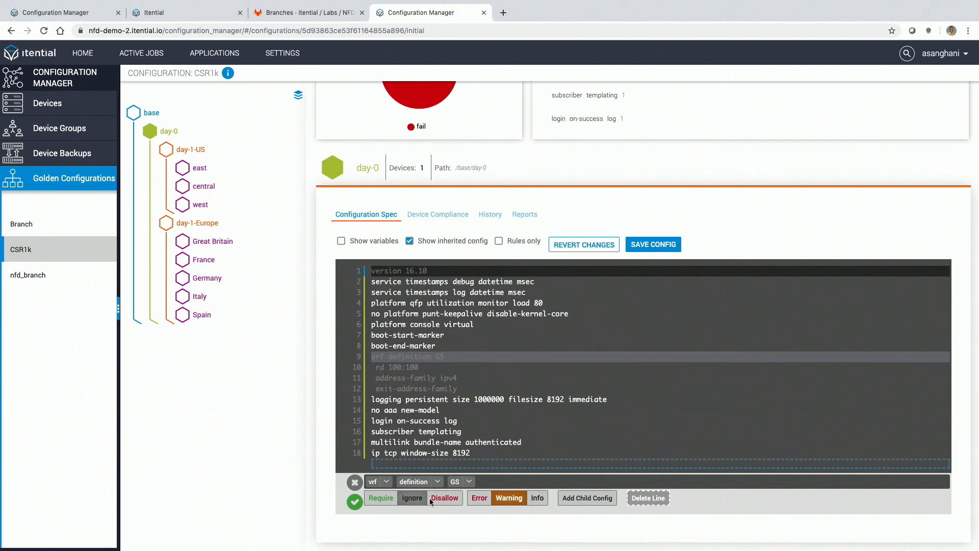
left_click(433, 498)
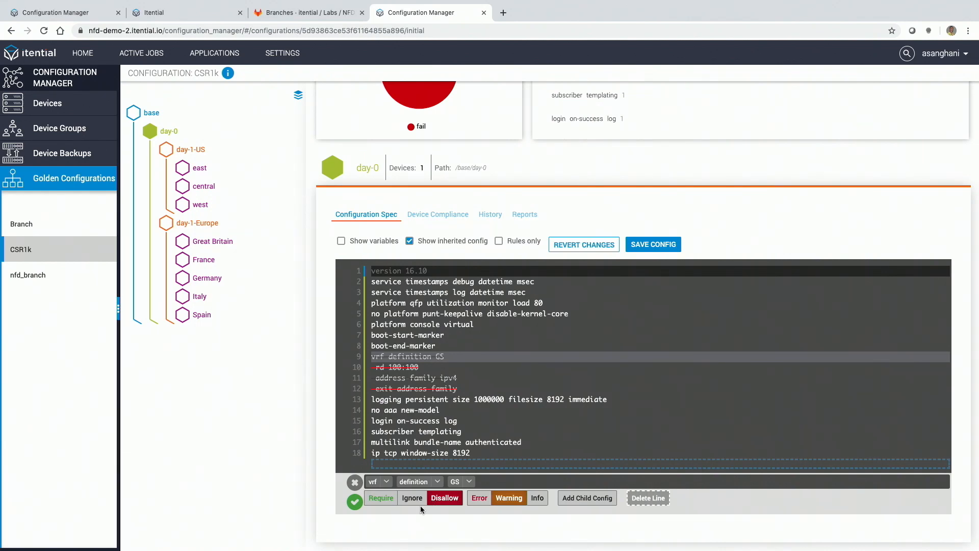
left_click(380, 499)
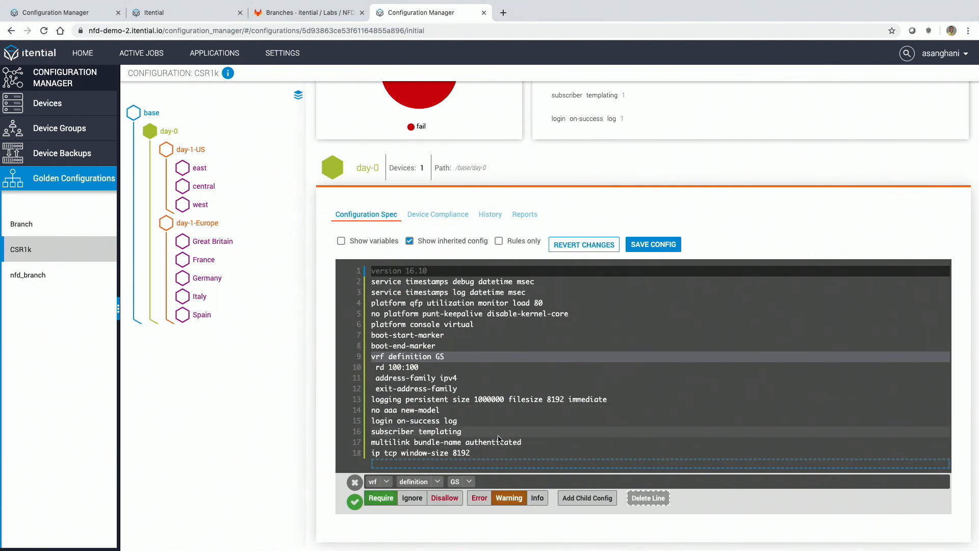
left_click(360, 481)
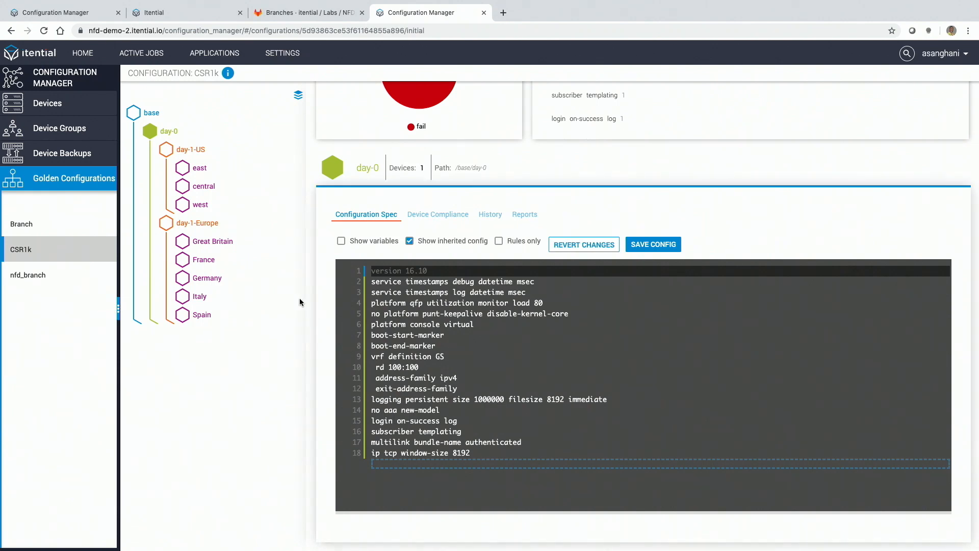
Step: Examine the configuration specs of the day-1-US and east nodes, including the hostname variable line in east
left_click(195, 158)
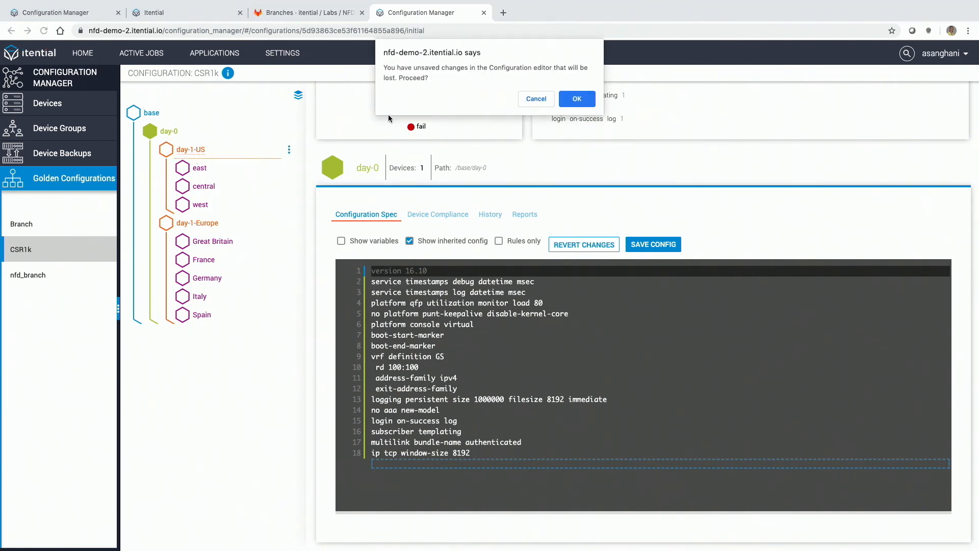
left_click(531, 98)
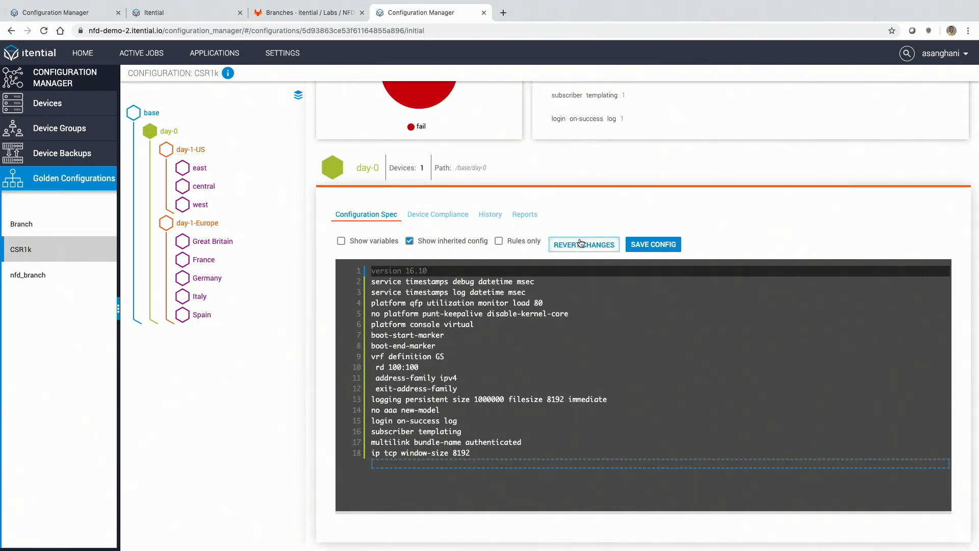
left_click(191, 150)
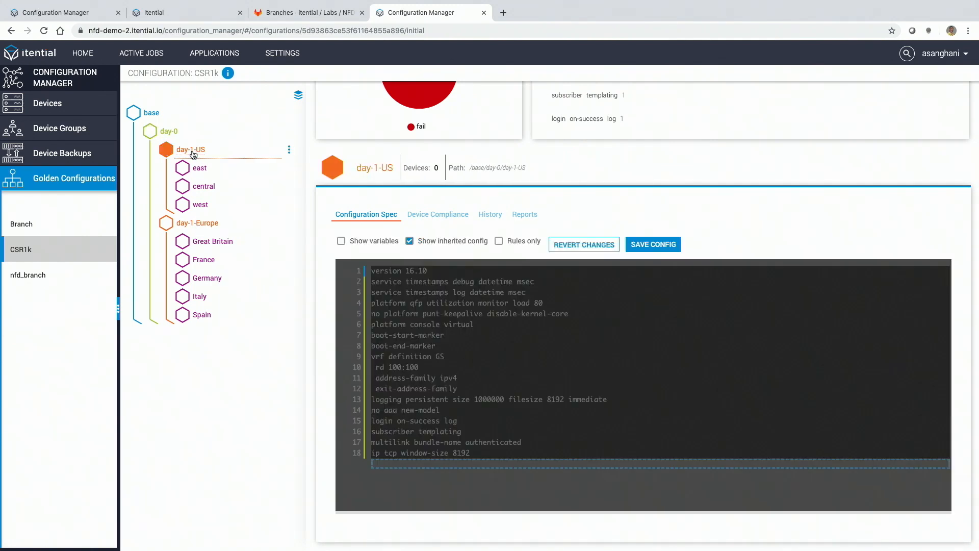
left_click(201, 171)
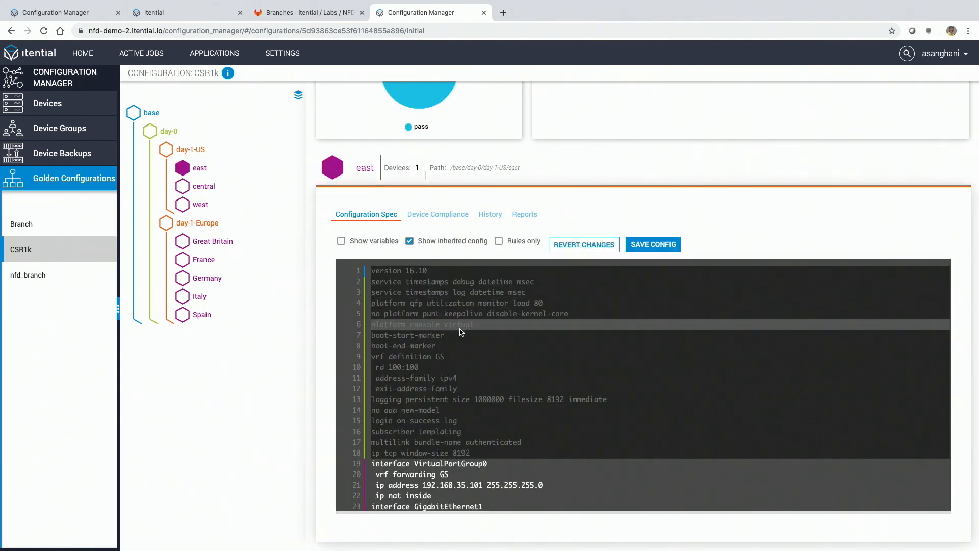
scroll(459, 331, "down", 3)
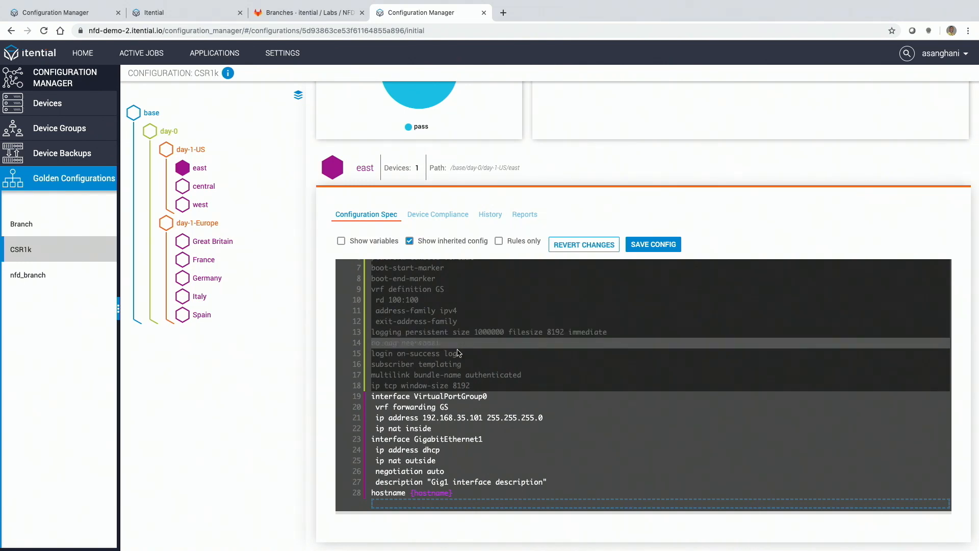
left_click(465, 491)
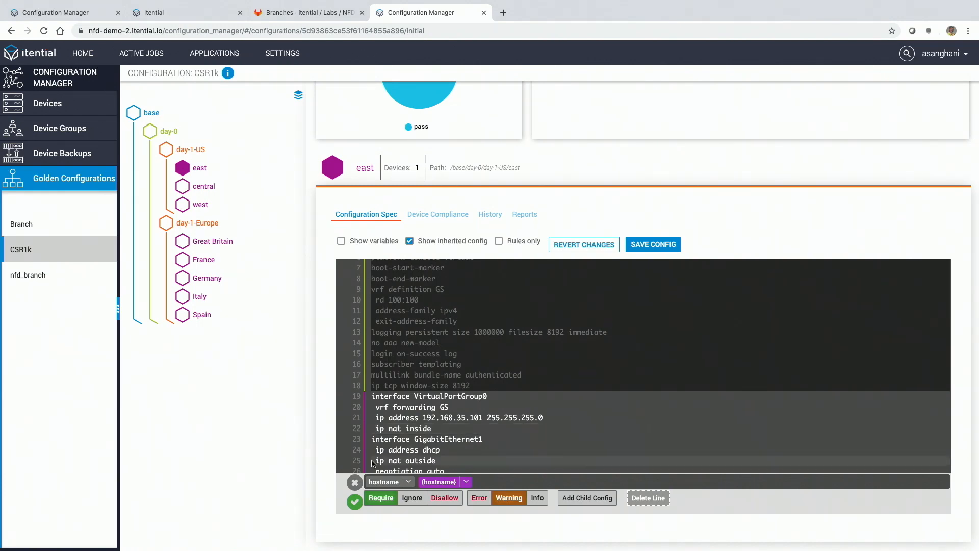
left_click(355, 482)
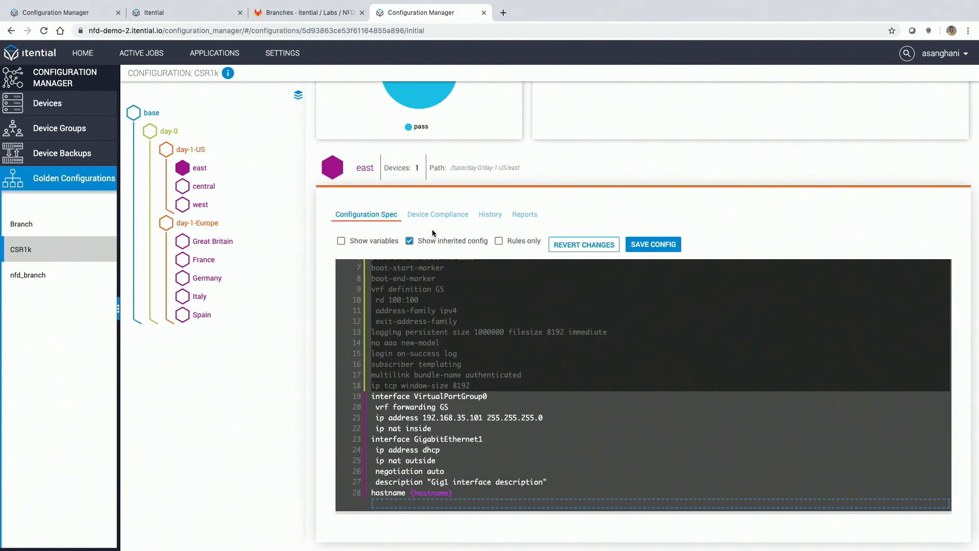
Step: Load the device list in the east node's device compliance view and add CORE-VNF-1 to the node
left_click(435, 216)
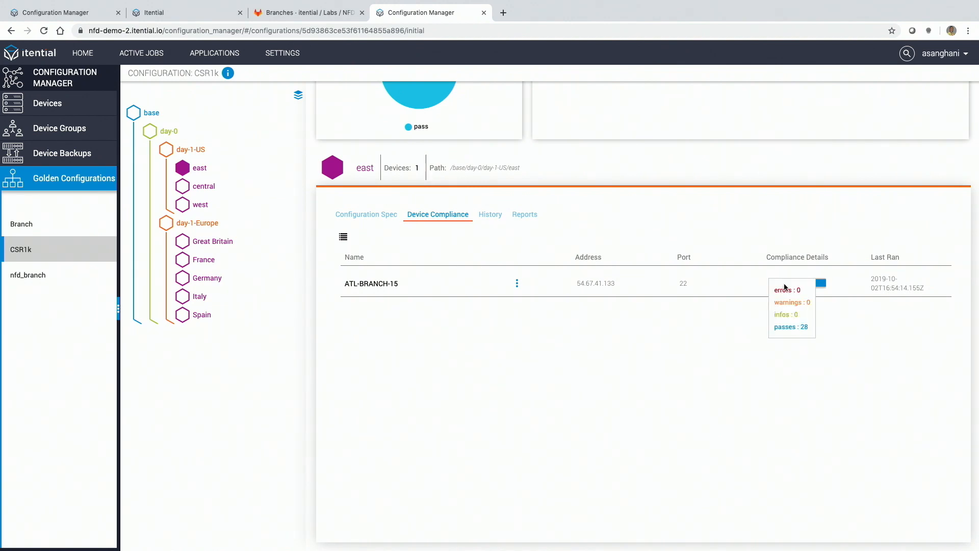
left_click(343, 237)
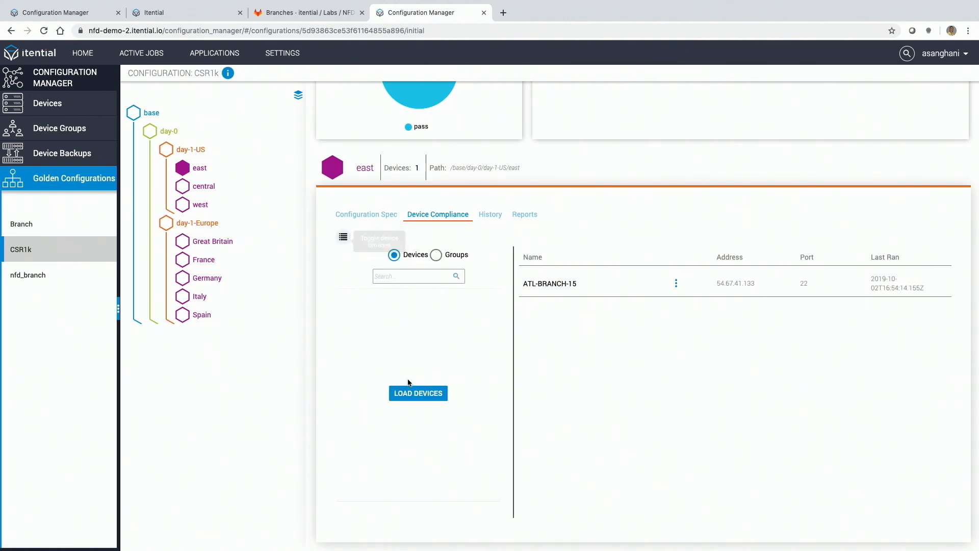
left_click(418, 399)
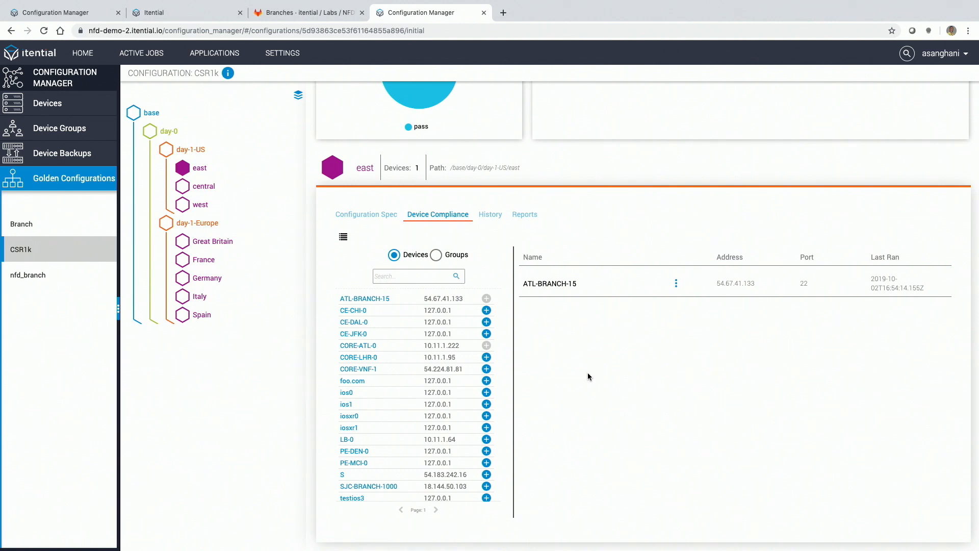
left_click(486, 368)
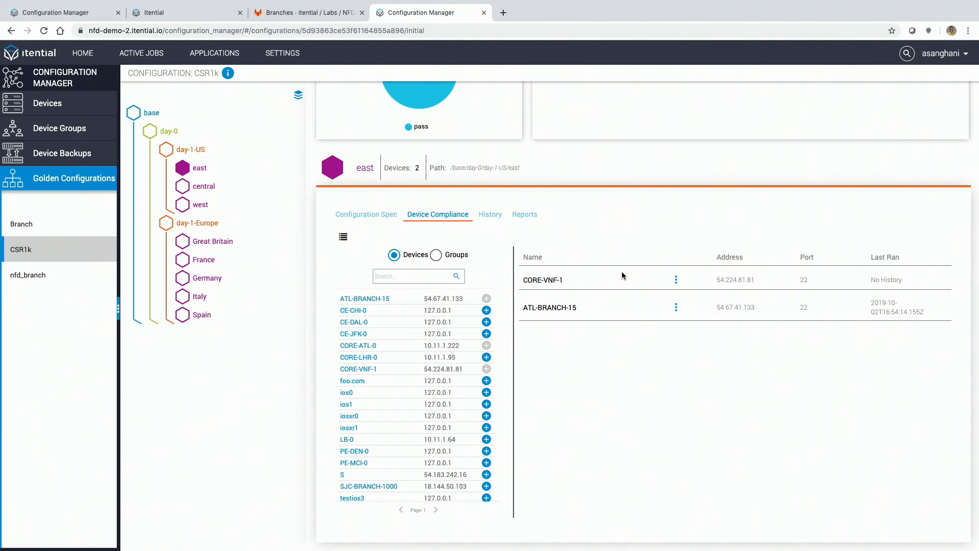
left_click(343, 236)
Step: Switch to the day-0 node, add the line "ip ssh version 2" to its configuration spec and save the configuration
left_click(164, 135)
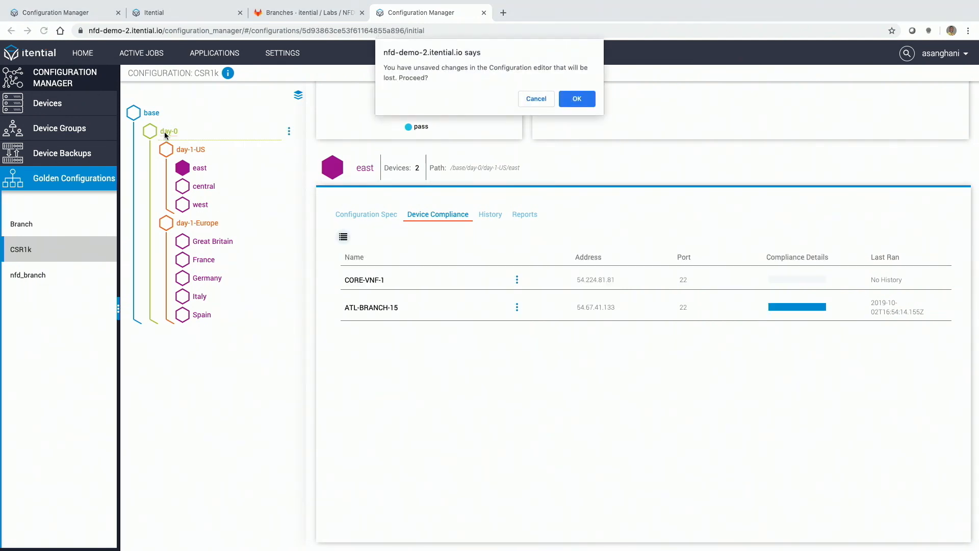
left_click(541, 99)
left_click(385, 210)
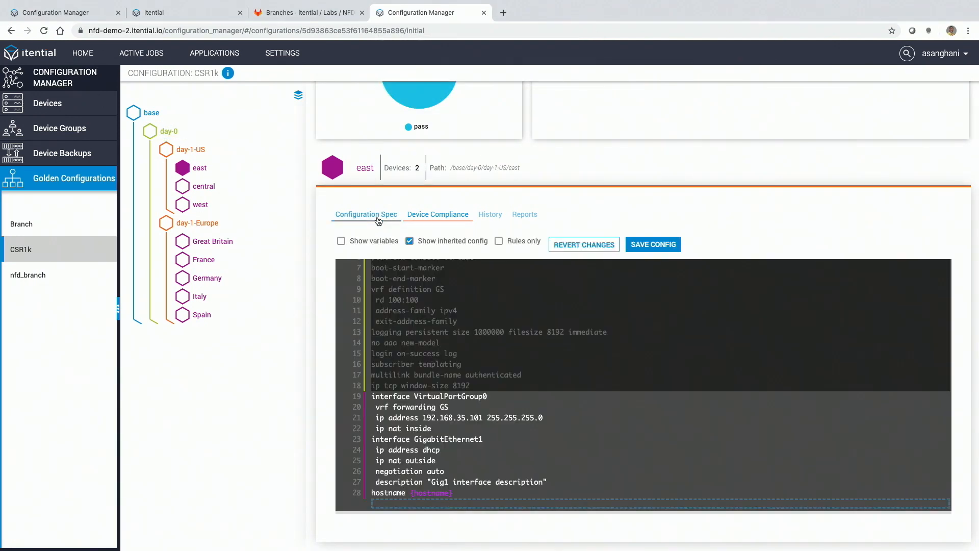
left_click(173, 137)
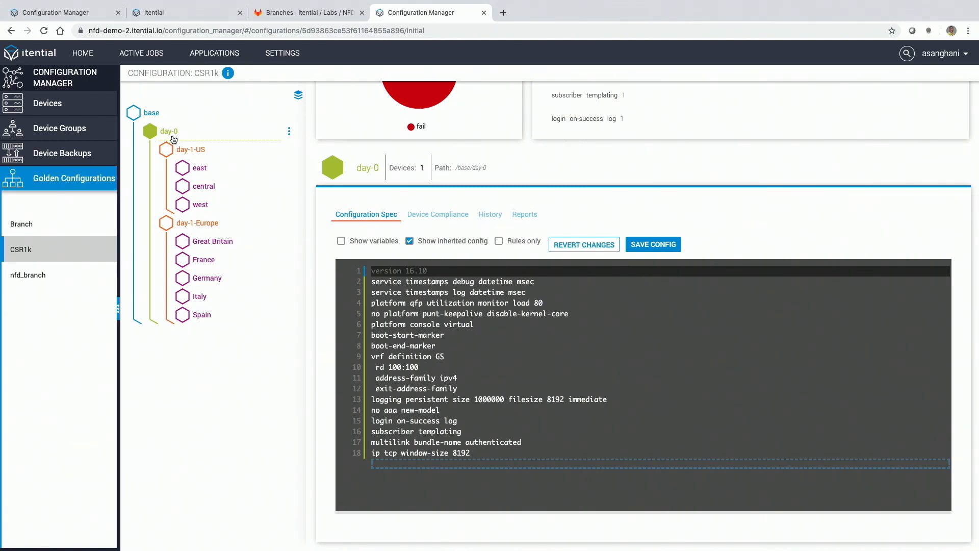
left_click(442, 462)
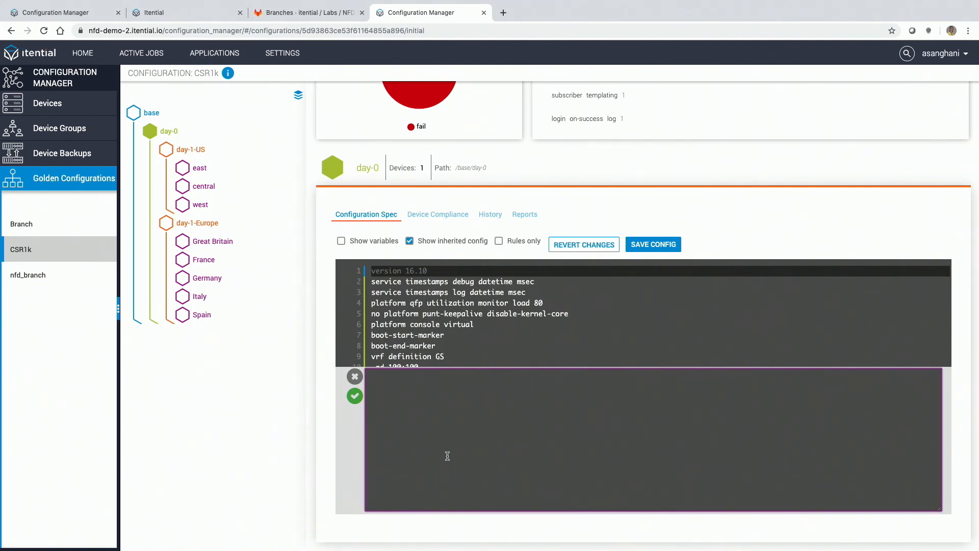
type("ip ssh version 2")
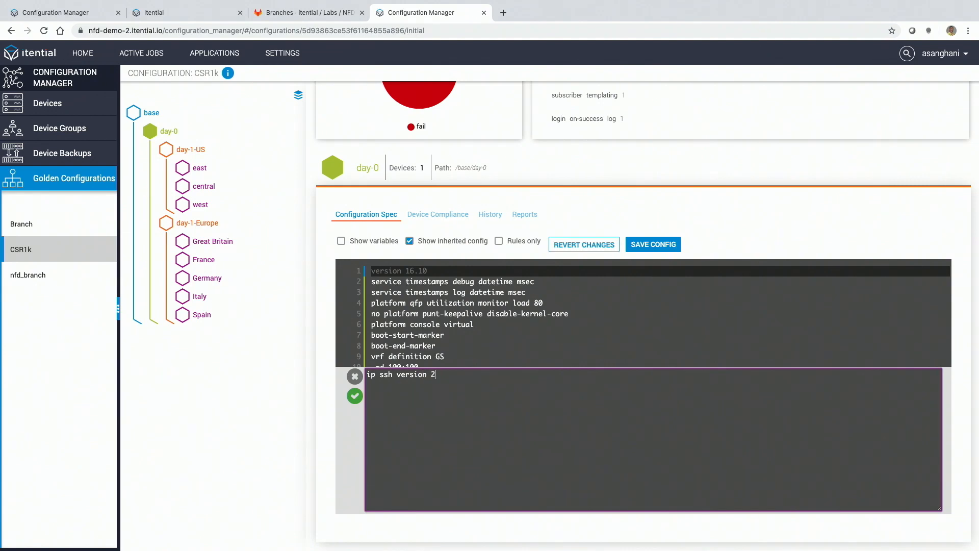
left_click(354, 395)
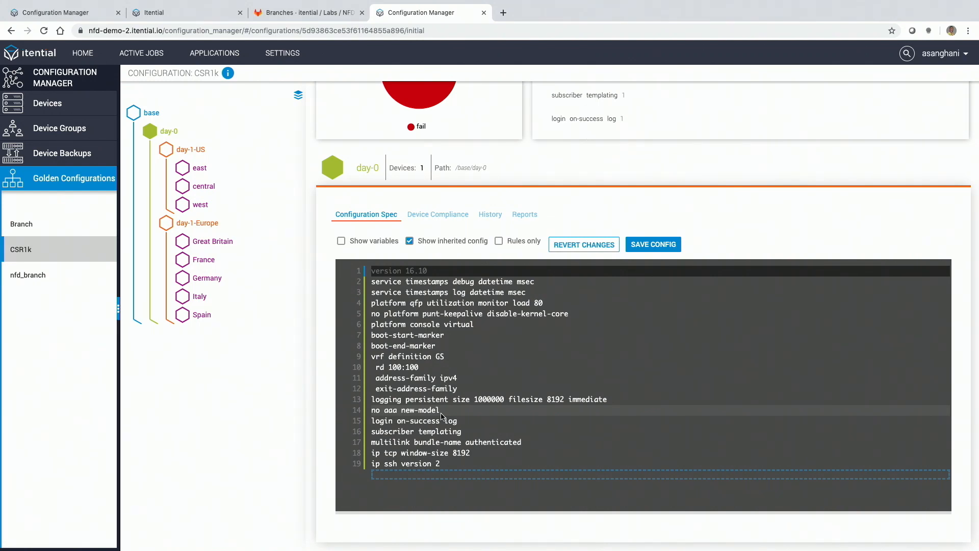
left_click(653, 244)
Step: Run a compliance check on the ATL-BRANCH-15 device in the east node
left_click(466, 218)
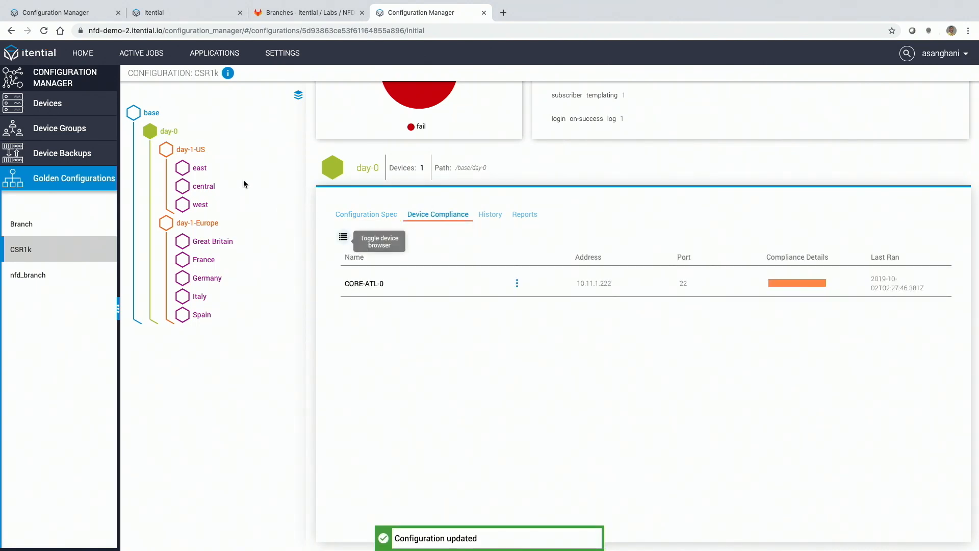
left_click(258, 167)
left_click(515, 309)
left_click(525, 334)
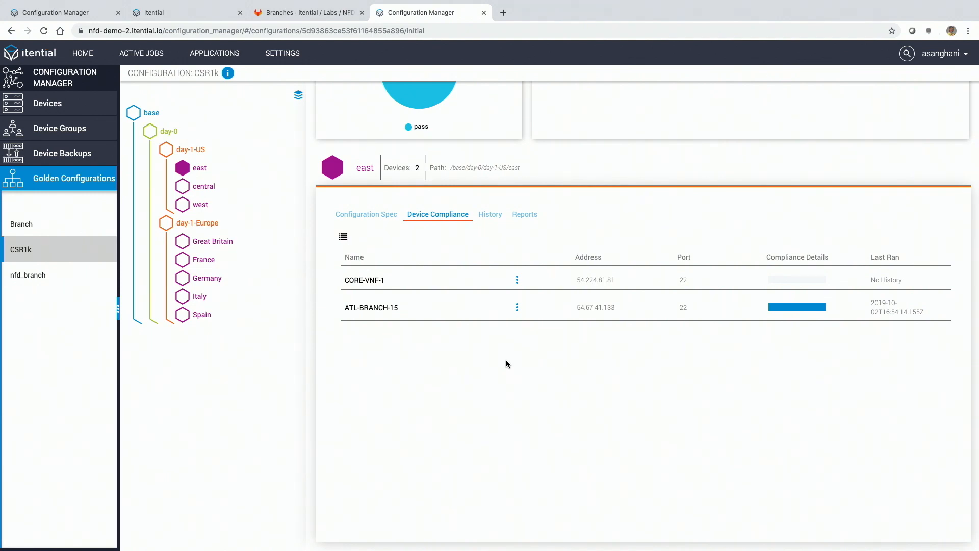
Step: Open the compliance history of ATL-BRANCH-15 and view its latest report, dated 02/10/2019, 11:17:09
left_click(493, 218)
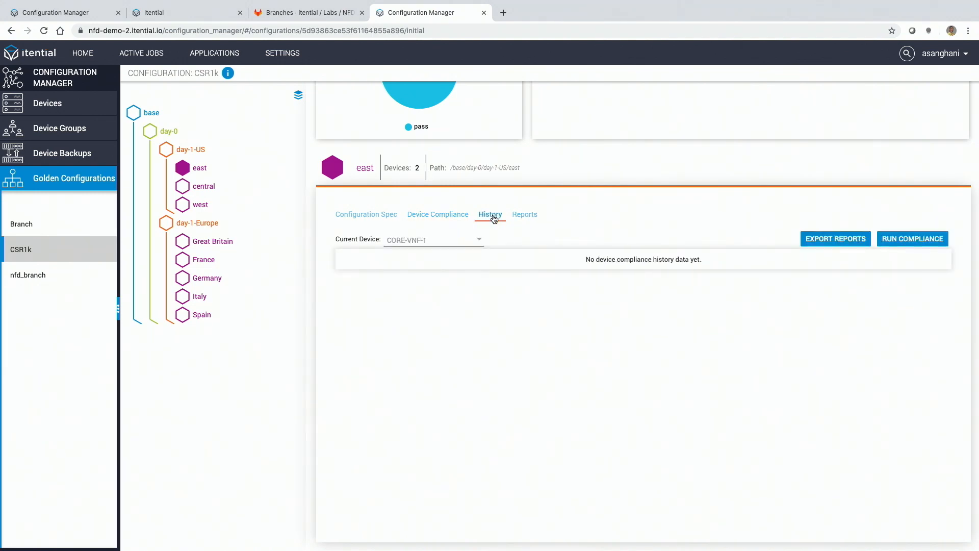
left_click(463, 216)
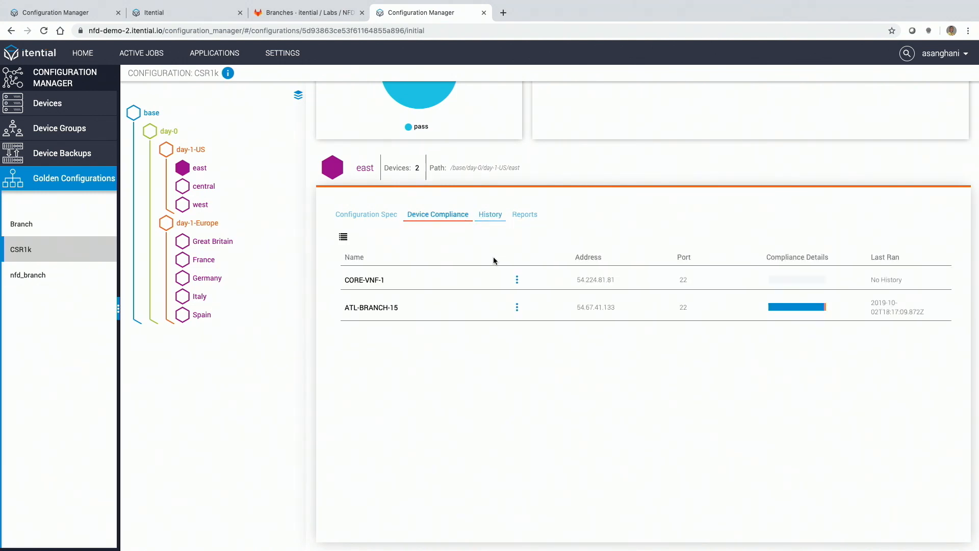
left_click(517, 308)
left_click(520, 352)
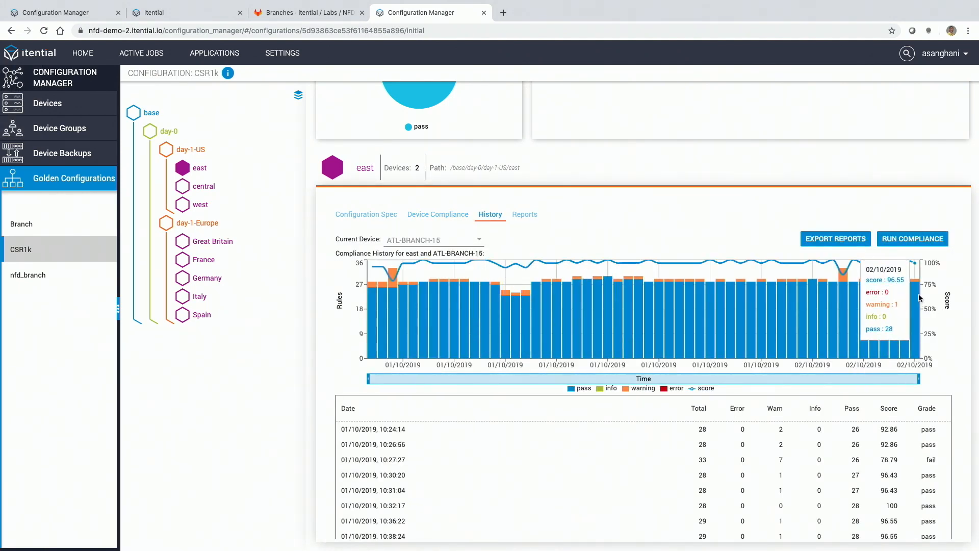
left_click(485, 287)
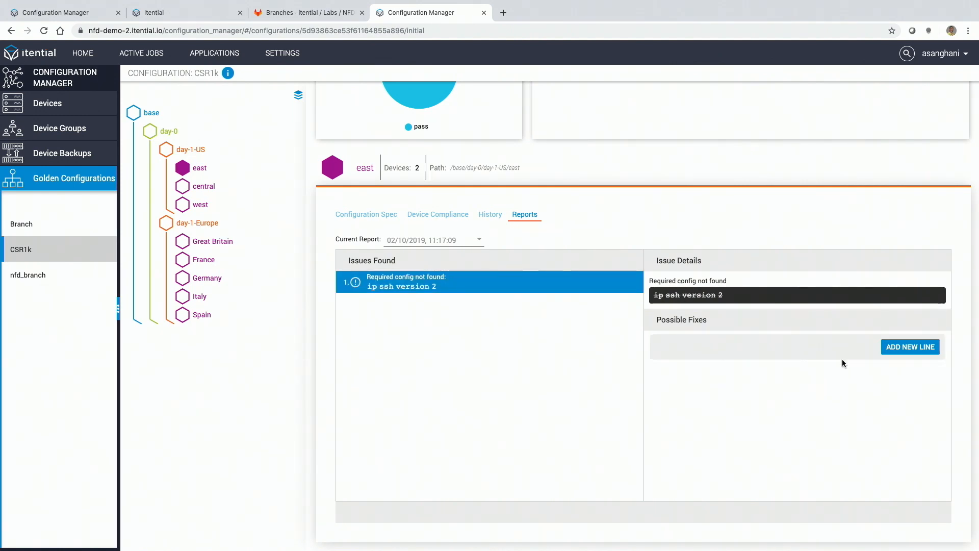
Step: Add the line "ip ssh version 2" as the fix for the missing-configuration issue and apply the pending change
left_click(910, 347)
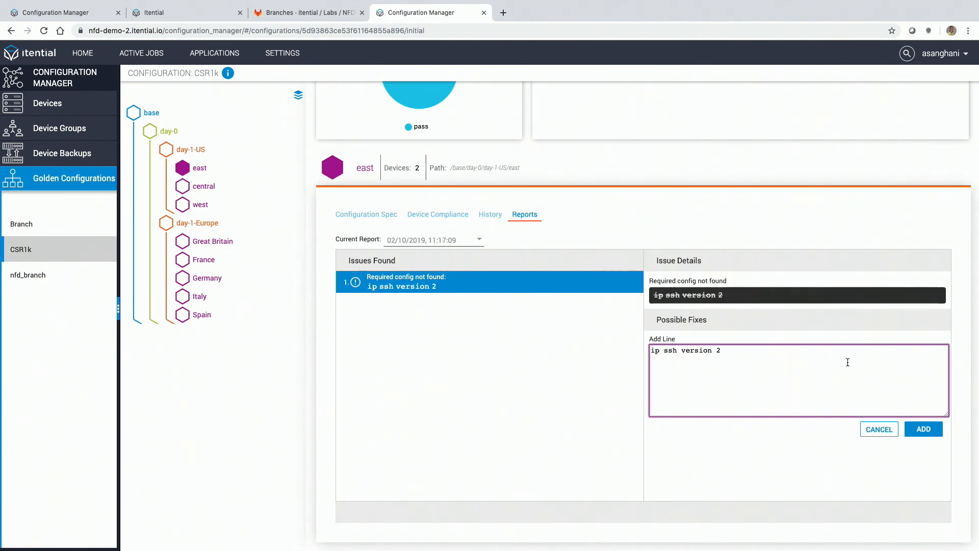
left_click(910, 431)
left_click(926, 505)
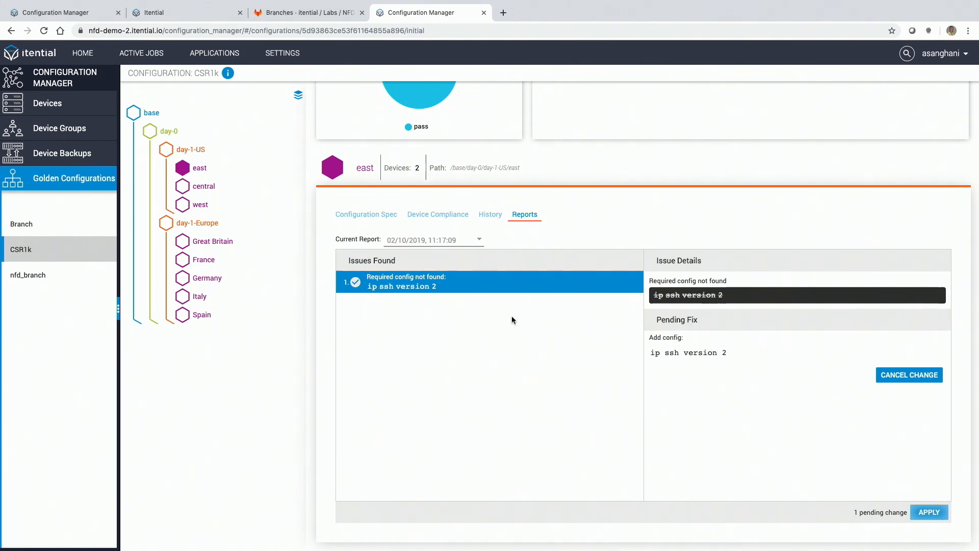
Step: Return to the east node's device compliance list and rerun the compliance check on ATL-BRANCH-15
left_click(439, 239)
left_click(450, 220)
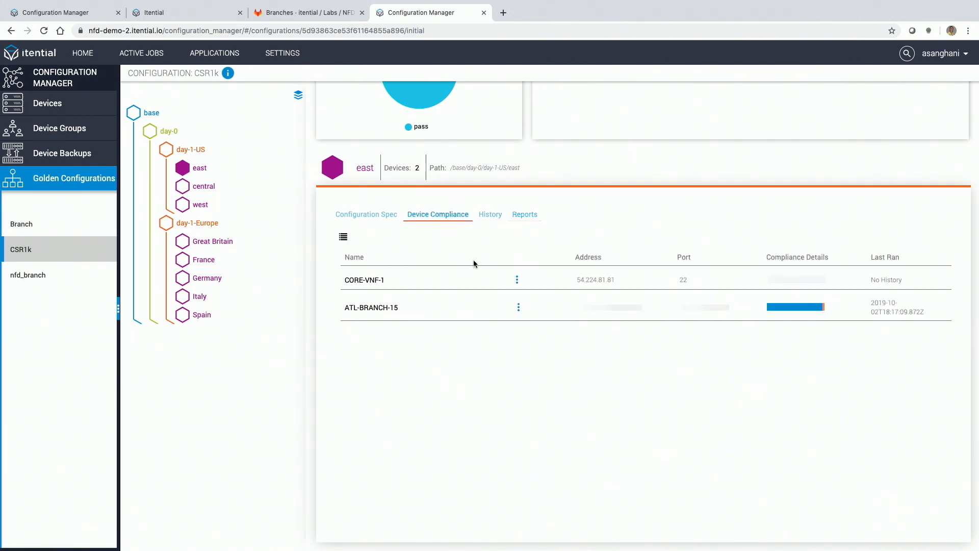
left_click(517, 307)
left_click(524, 332)
Step: Open the compliance history of ATL-BRANCH-15 from its device entry and inspect the most recent result in the chart
left_click(517, 308)
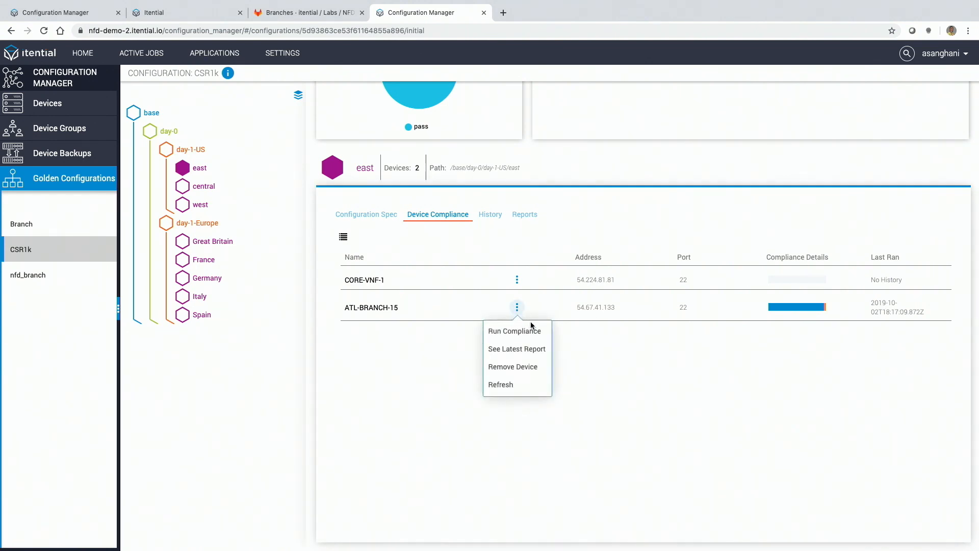
left_click(532, 350)
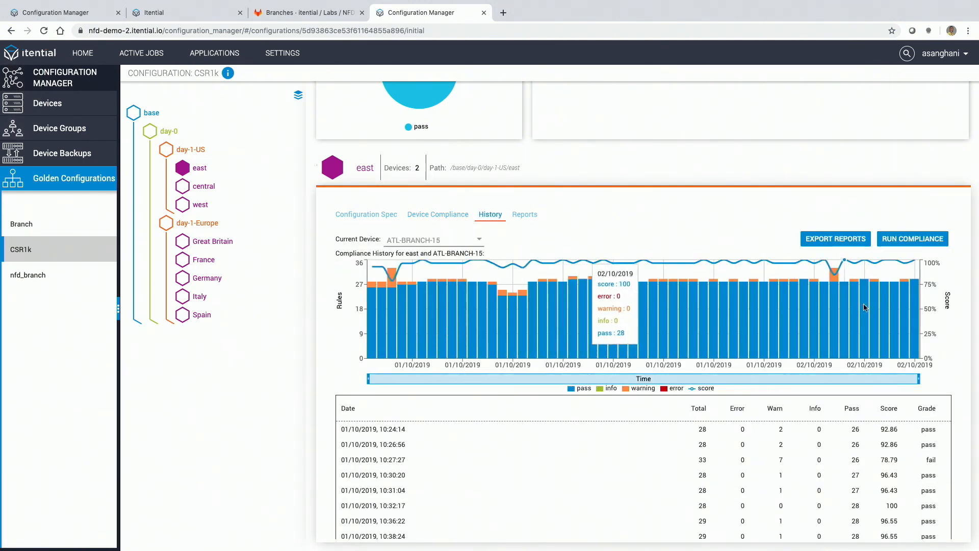
mouse_move(918, 290)
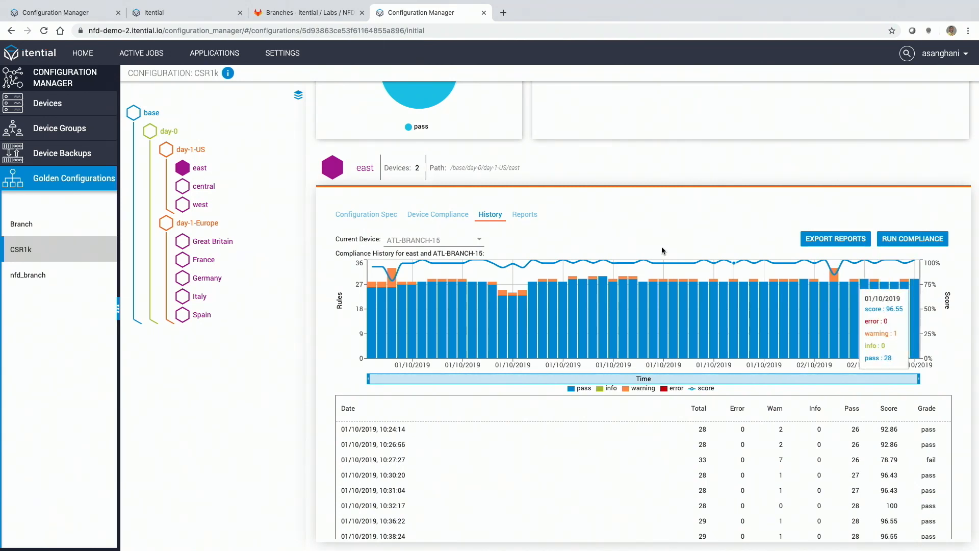
Step: Switch to the Workflow Builder and create a new workflow named "viptela reset interface"
left_click(221, 53)
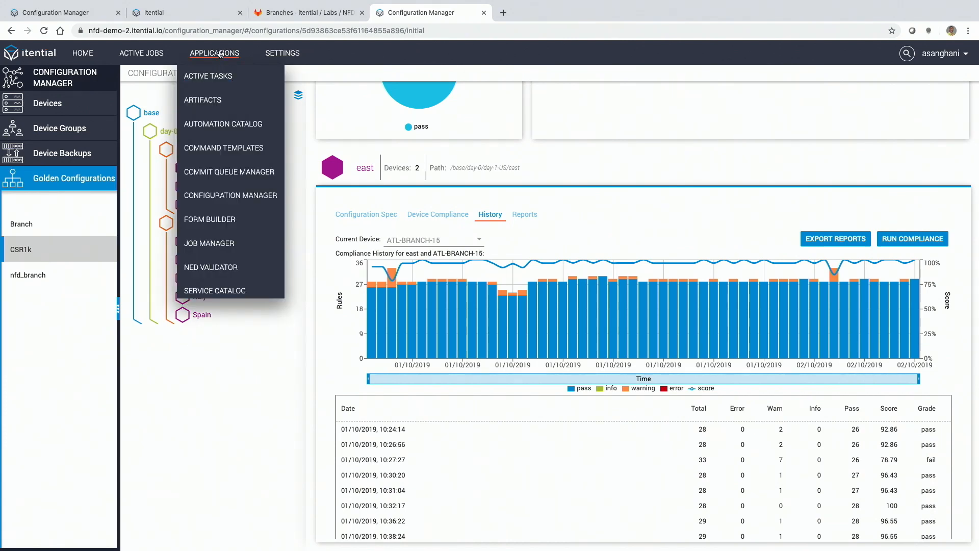
scroll(227, 190, "down", 3)
left_click(234, 285)
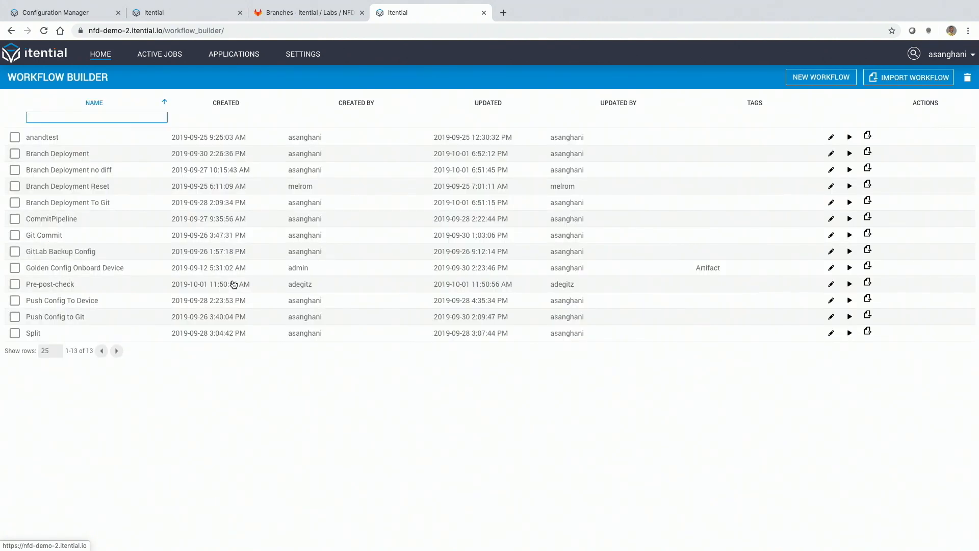
left_click(806, 76)
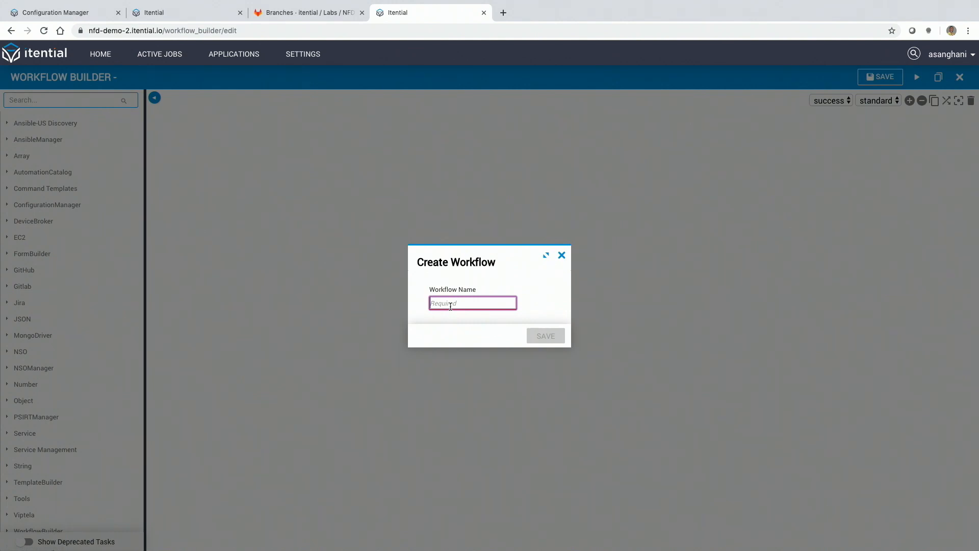
type("viptela ")
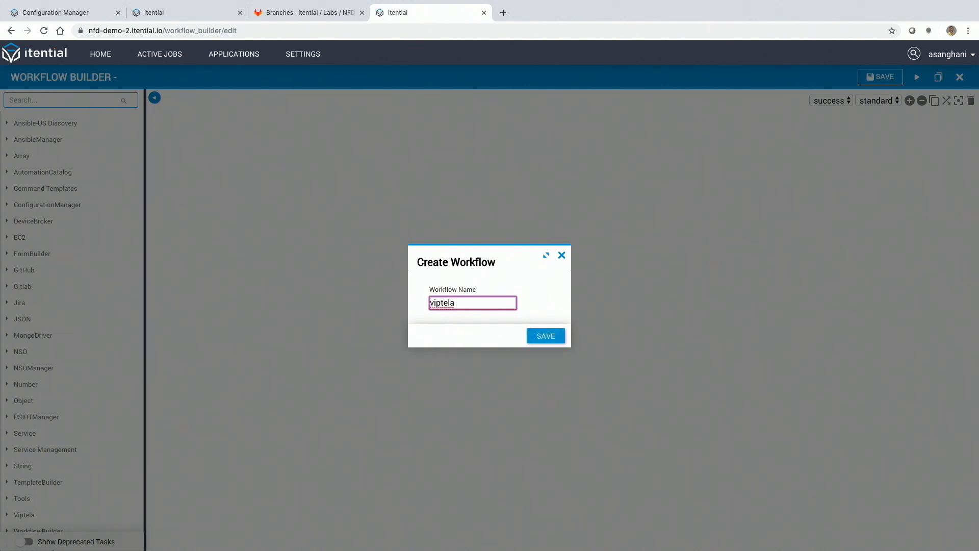
type("reset interface")
left_click(542, 342)
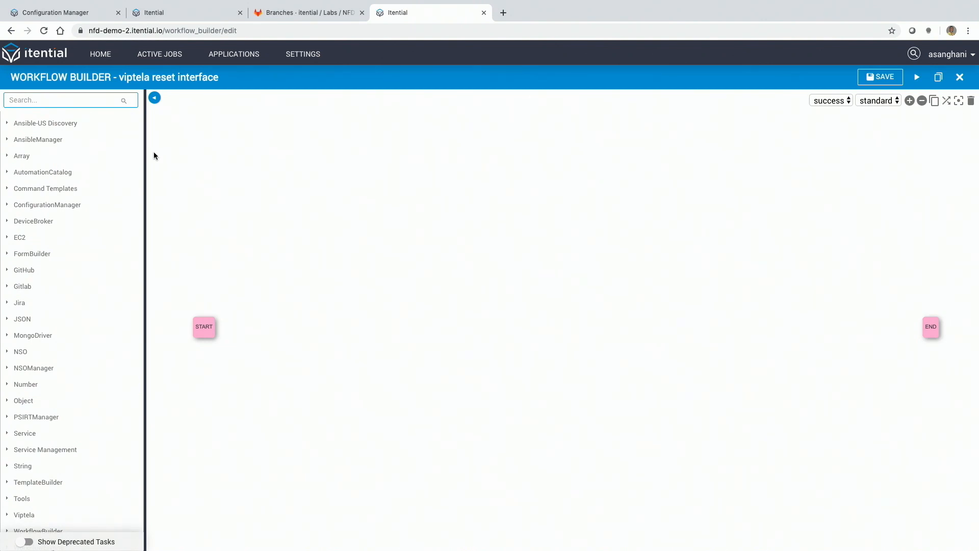
Step: Search the tasks for "resetinterf" and place Viptela's Reset interface task on the canvas between START and END
left_click(77, 102)
type("resetinterf")
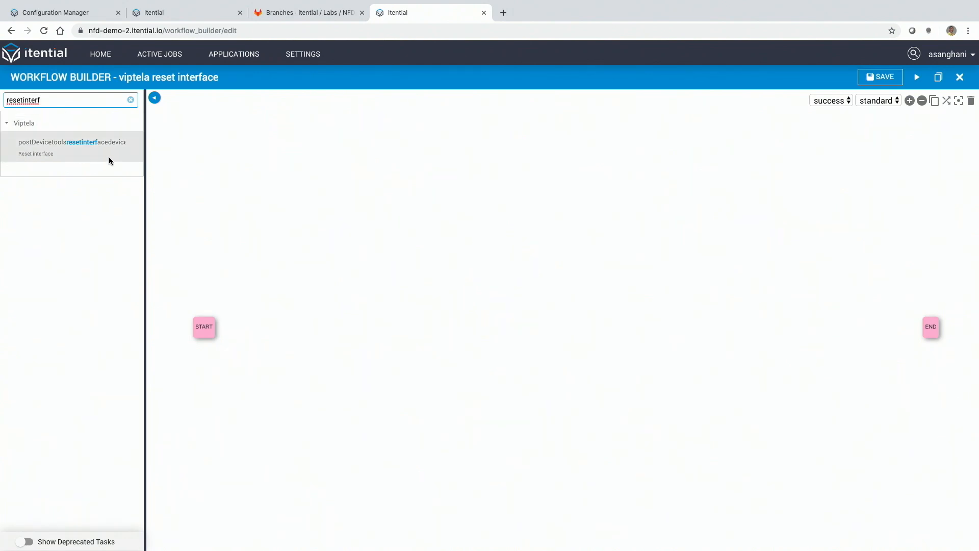
left_click(133, 146)
left_click_drag(574, 333, 543, 332)
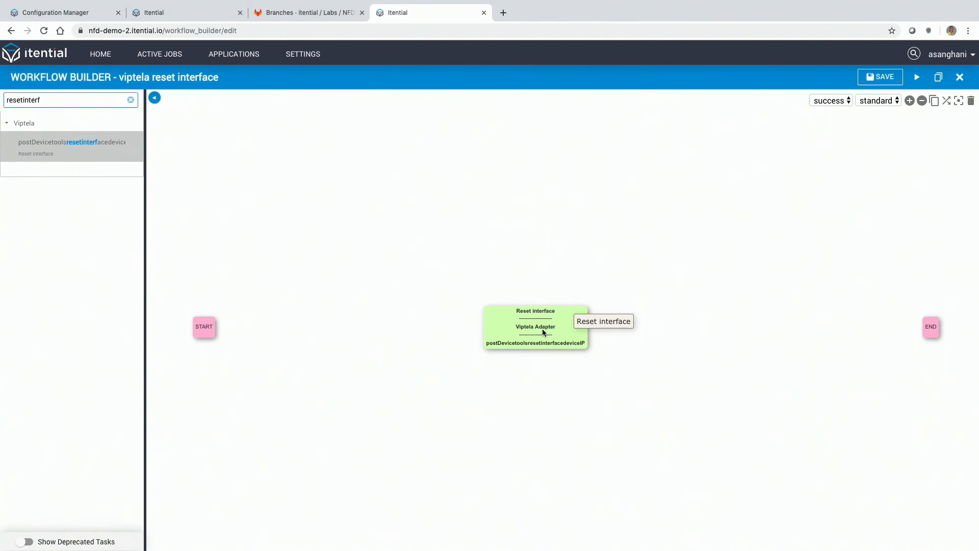
left_click_drag(527, 337, 530, 336)
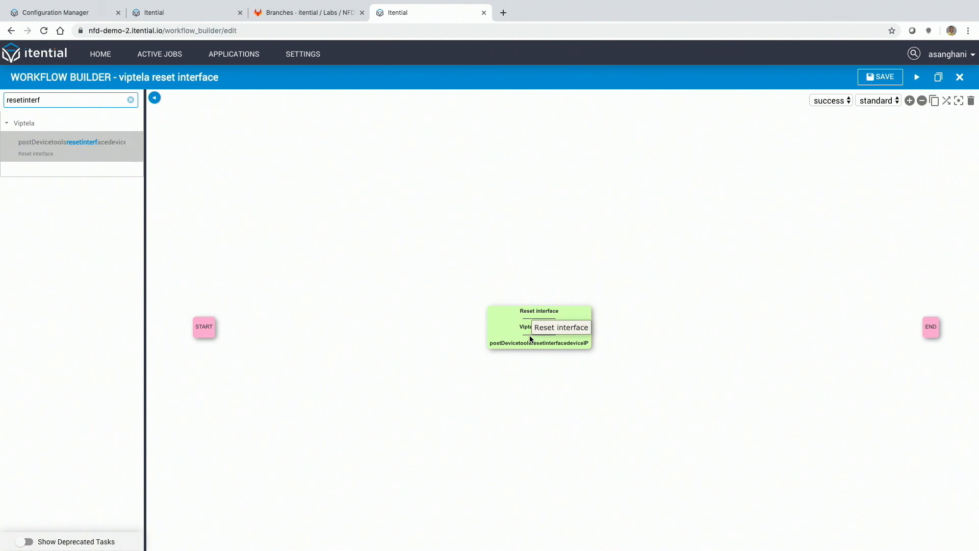
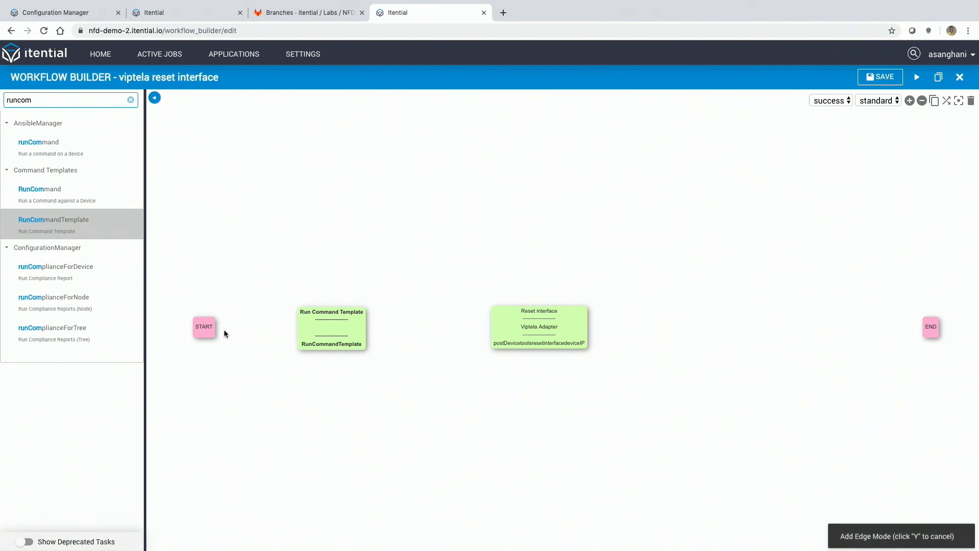
Step: Link START to Run Command Template and add ConfigurationManager's backUpDevice task after it, connected from Run Command Template
left_click_drag(222, 326, 363, 336)
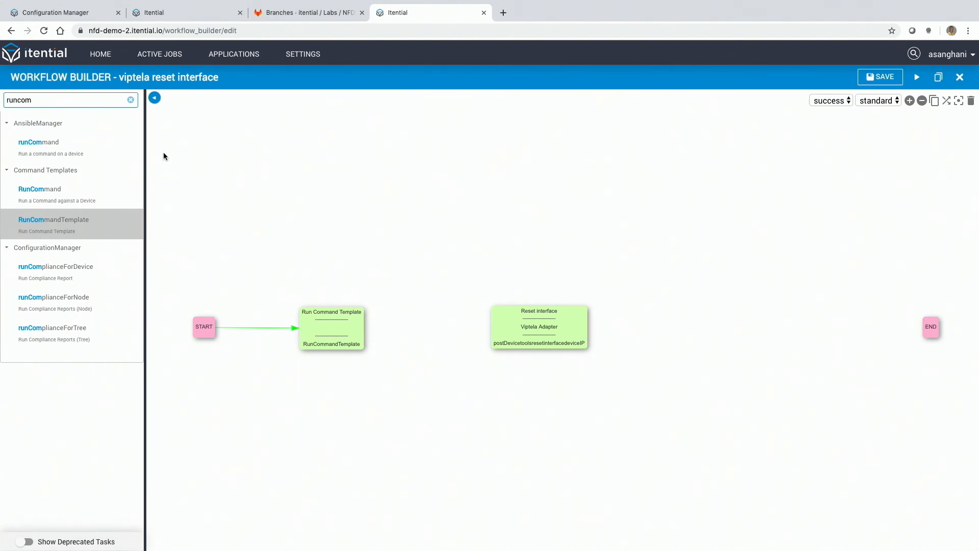
left_click(131, 99)
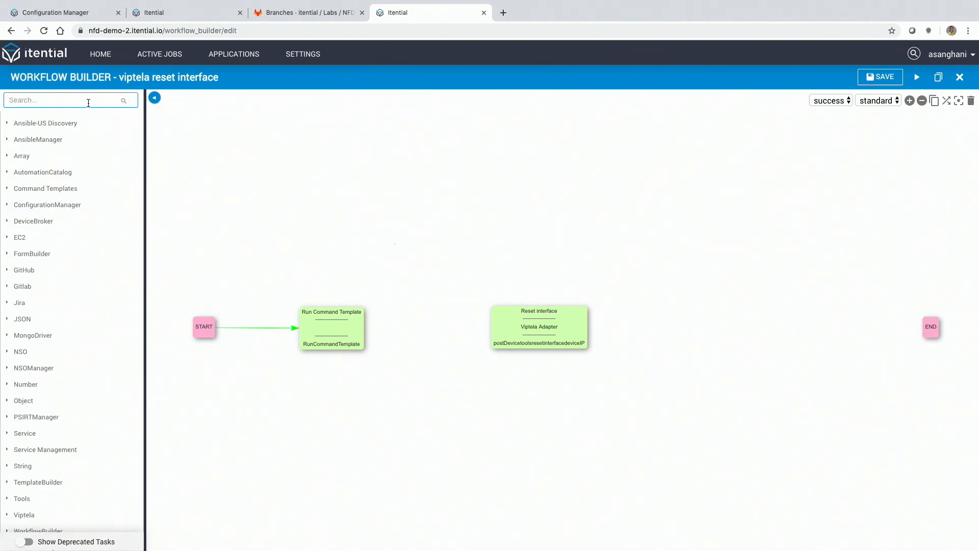
type("back")
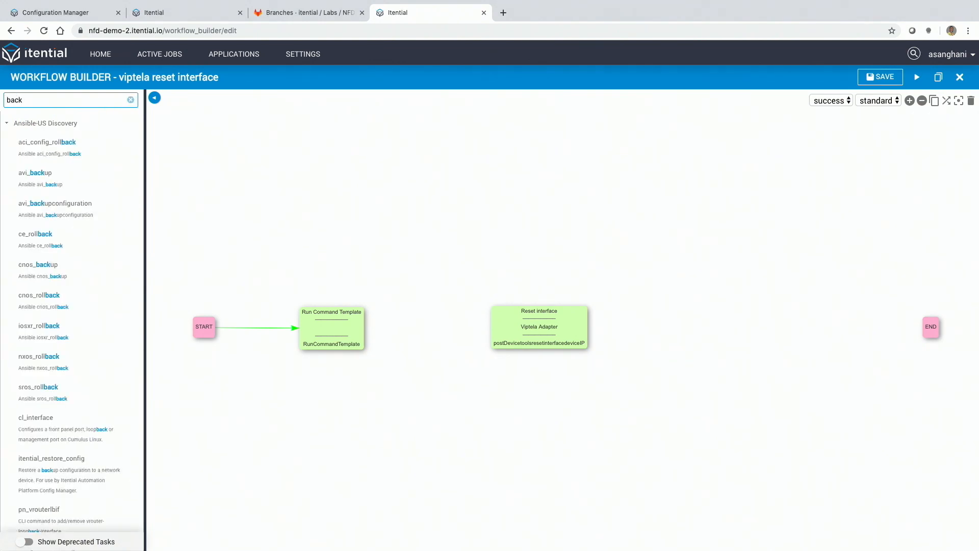
type("up")
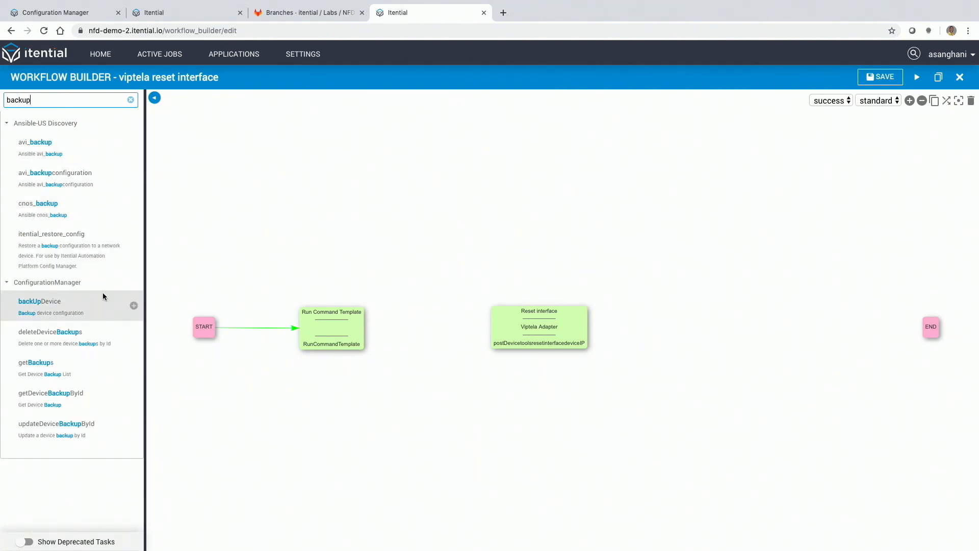
left_click_drag(126, 304, 488, 337)
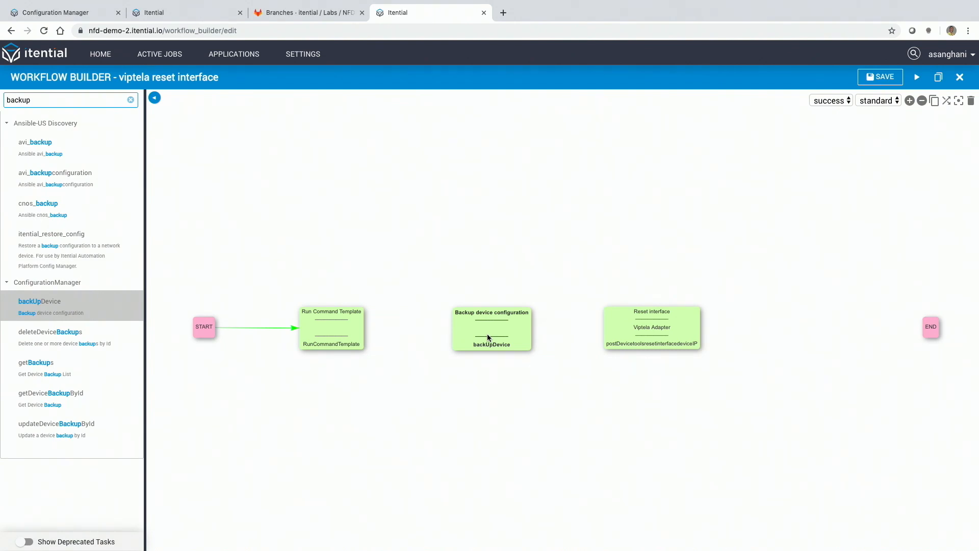
left_click_drag(371, 326, 501, 331)
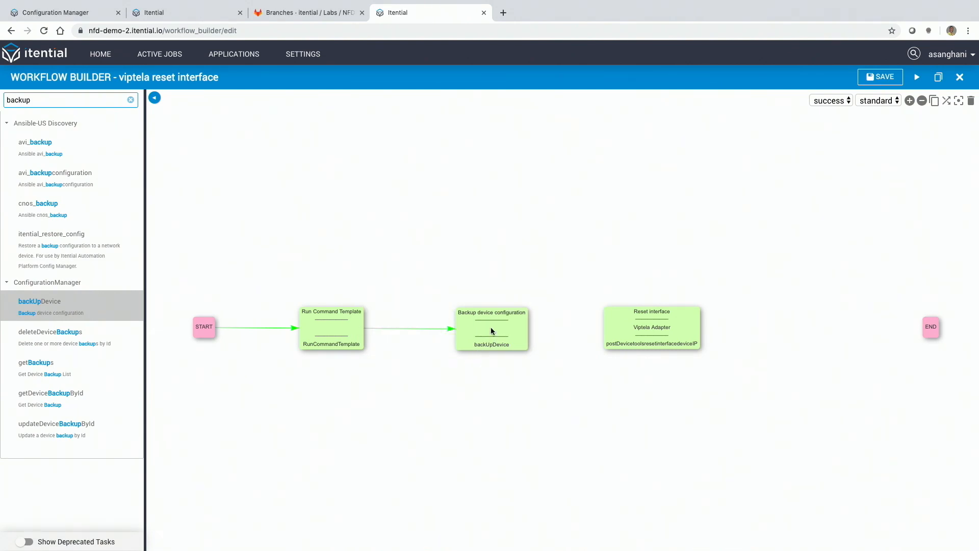
double_click(489, 328)
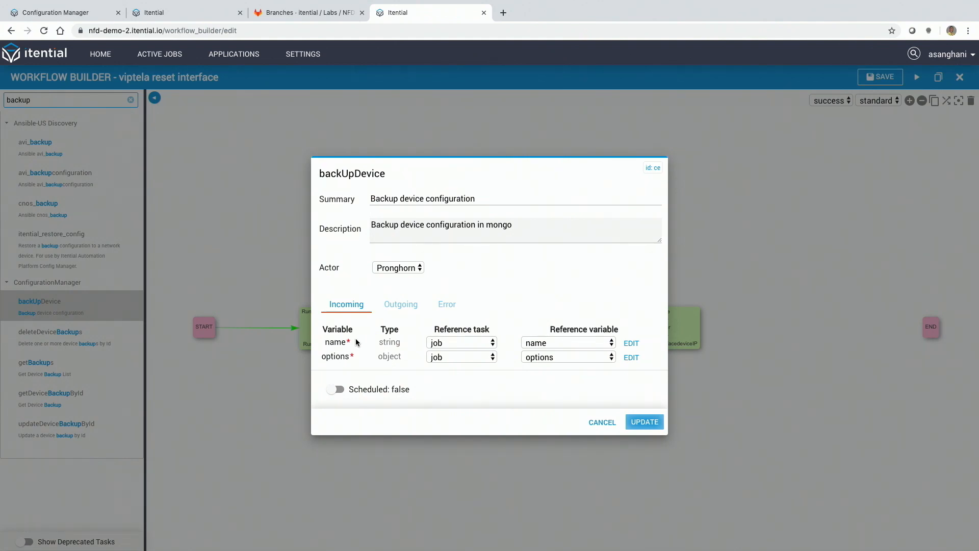
left_click(490, 342)
left_click(480, 354)
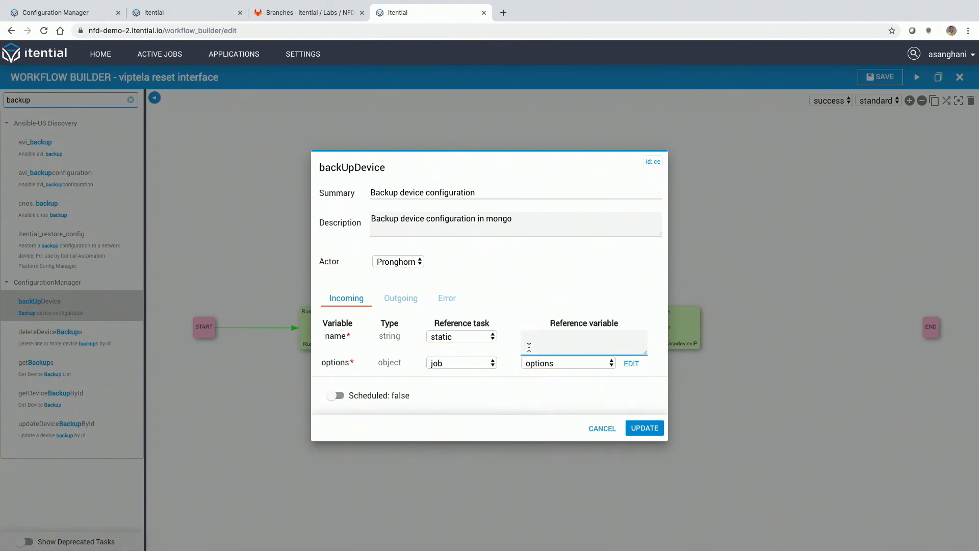
type("mydevice")
left_click(487, 337)
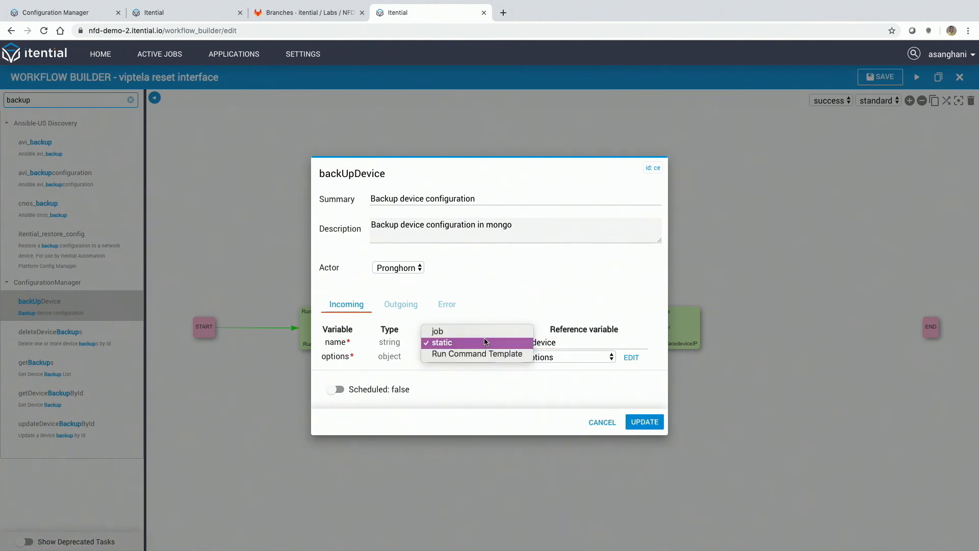
left_click(479, 332)
left_click(587, 343)
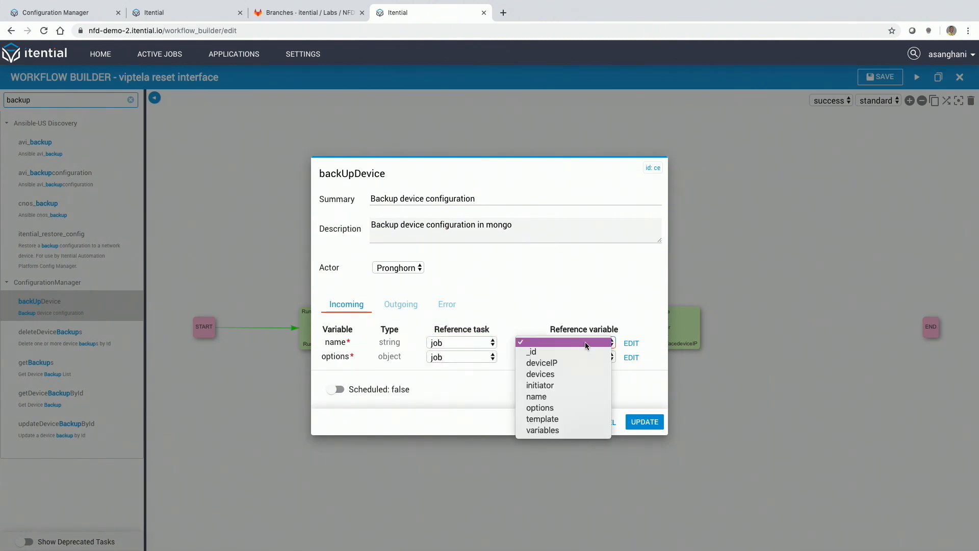
left_click(582, 375)
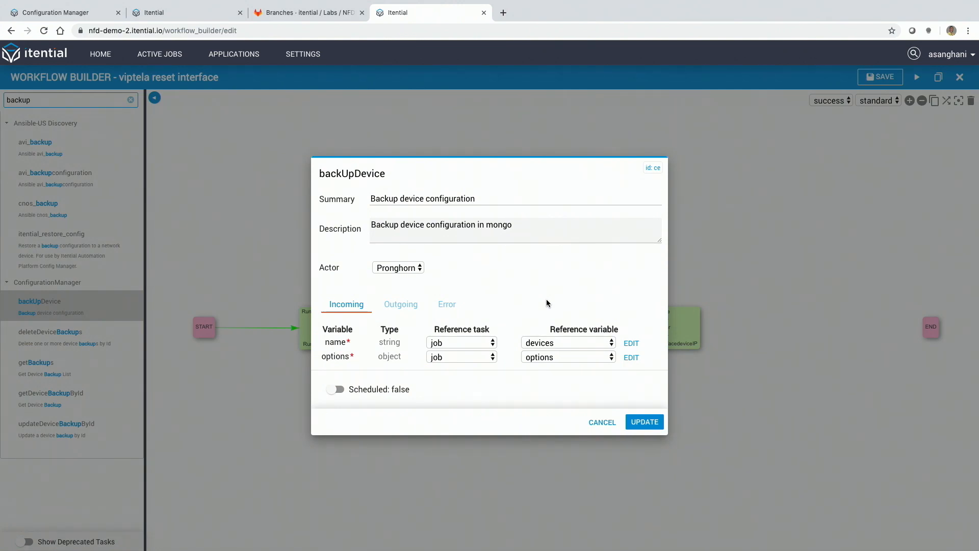
left_click(606, 422)
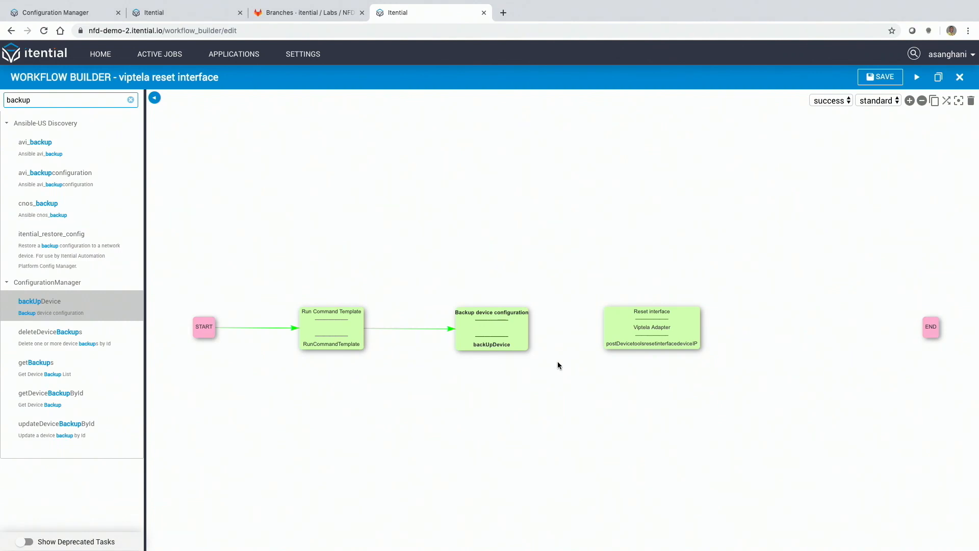
Step: Link the backup task to Reset interface and place a WorkFlowEngine forEach task above the task chain
left_click_drag(505, 329, 629, 347)
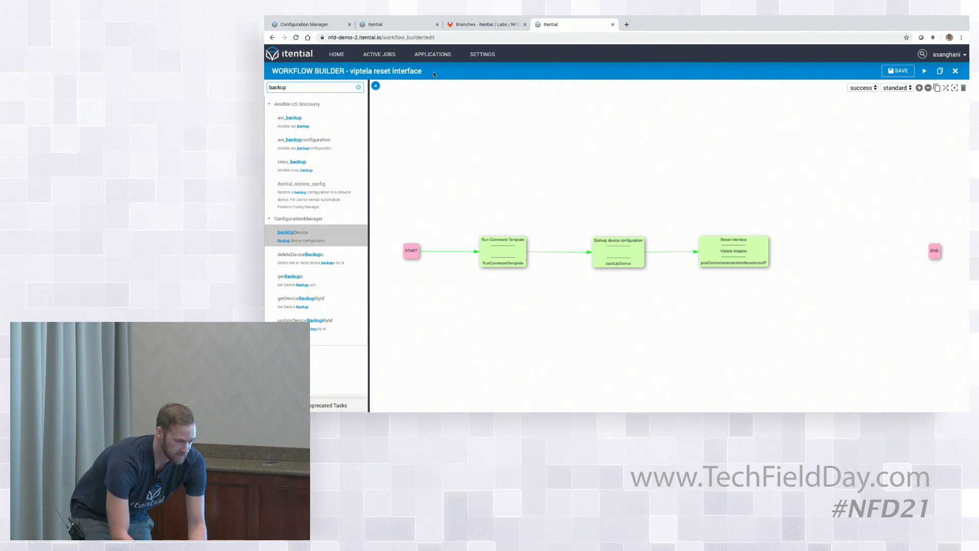
left_click(340, 89)
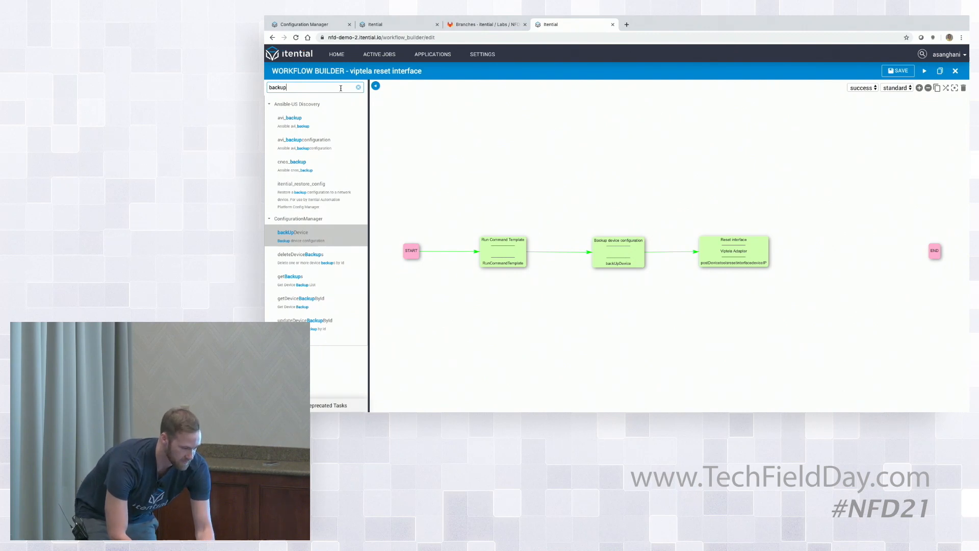
double_click(290, 86)
type("foreach")
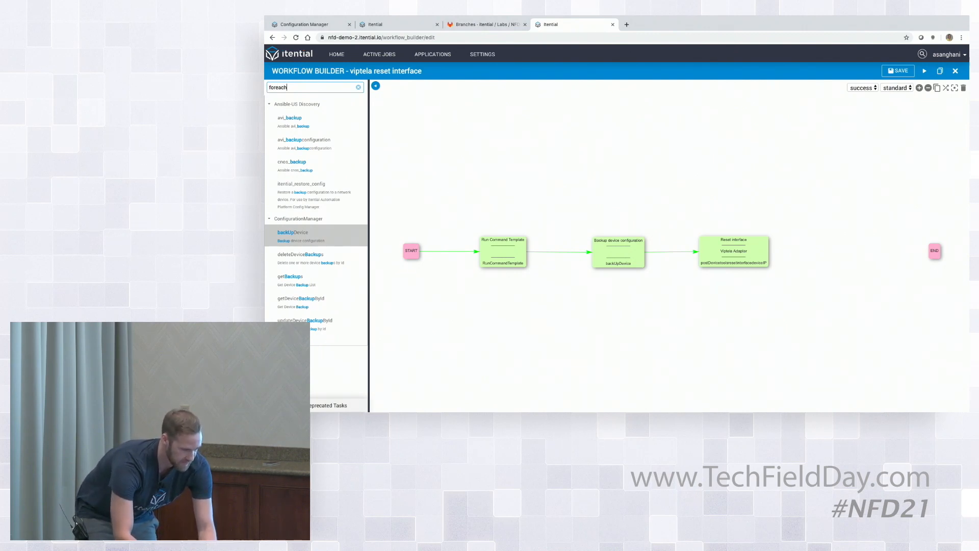
left_click(359, 123)
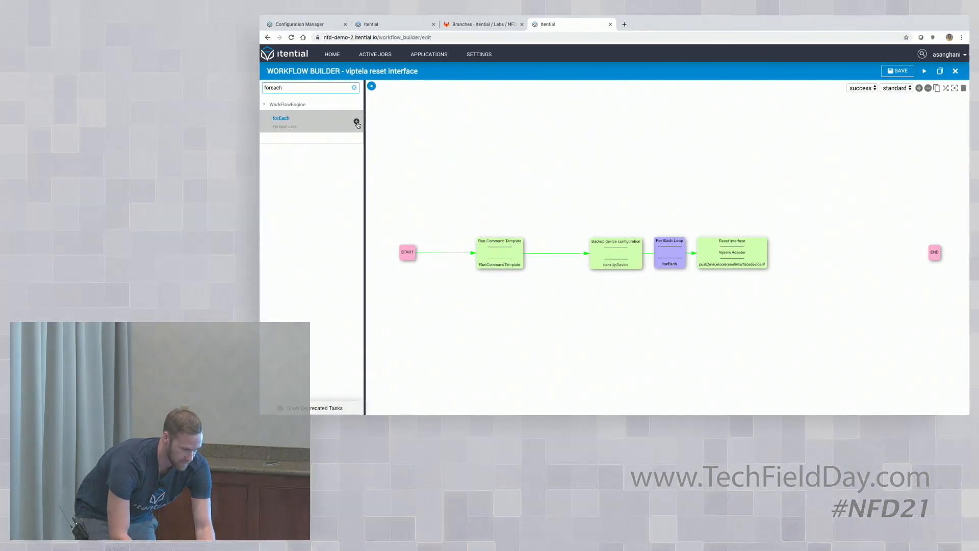
left_click_drag(669, 252, 619, 175)
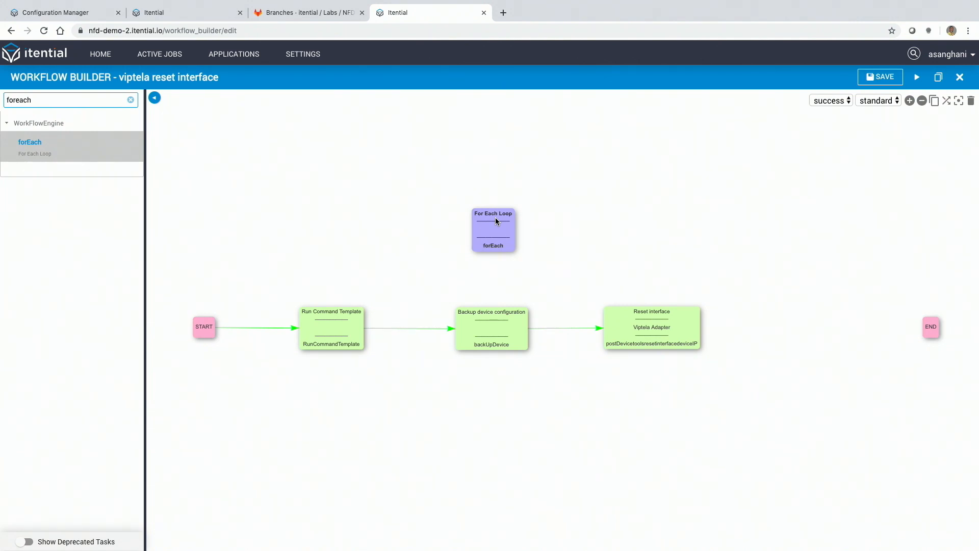
left_click_drag(496, 224, 485, 228)
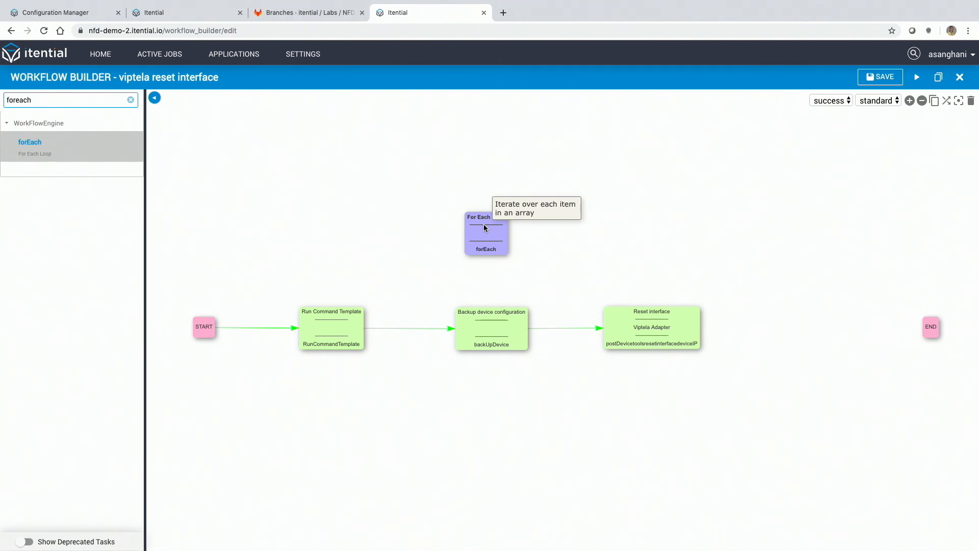
Step: Delete the transition from START to Run Command Template and connect START to the For Each Loop task instead
left_click(279, 328)
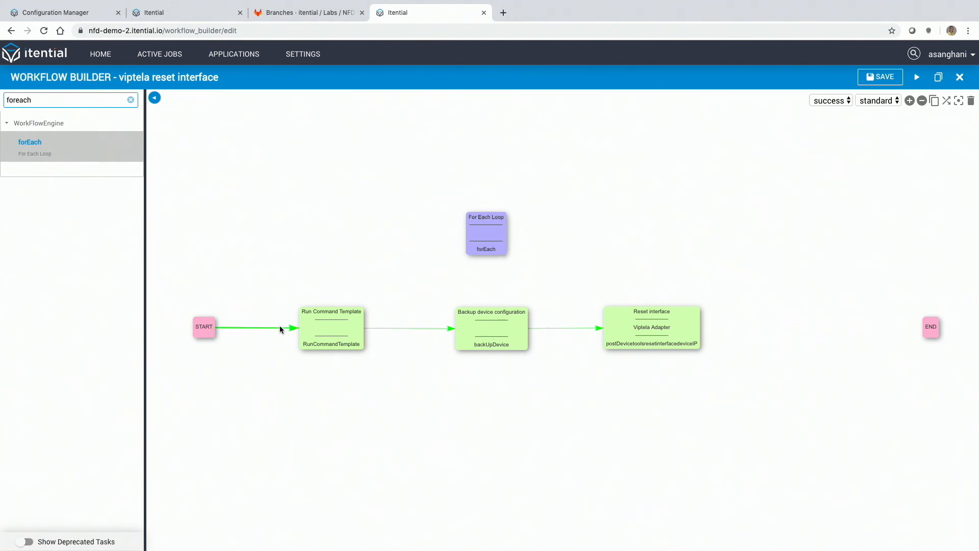
key("Delete")
key("y")
left_click_drag(205, 329, 485, 233)
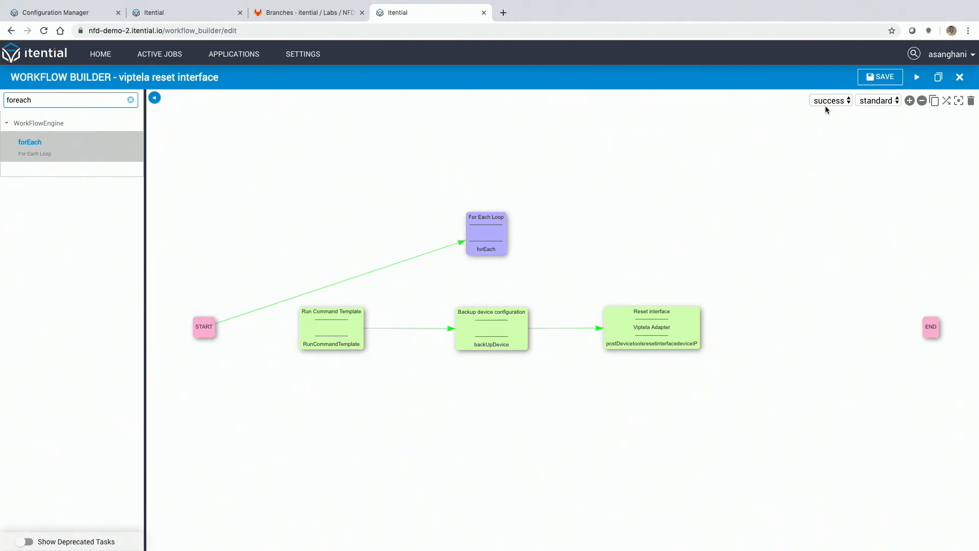
Step: Draw a loop transition from For Each Loop to Run Command Template and move the tasks closer together on the canvas
left_click(827, 102)
left_click(827, 111)
mouse_move(486, 241)
left_mouse_down()
mouse_move(443, 239)
mouse_move(351, 333)
left_mouse_up()
key("y")
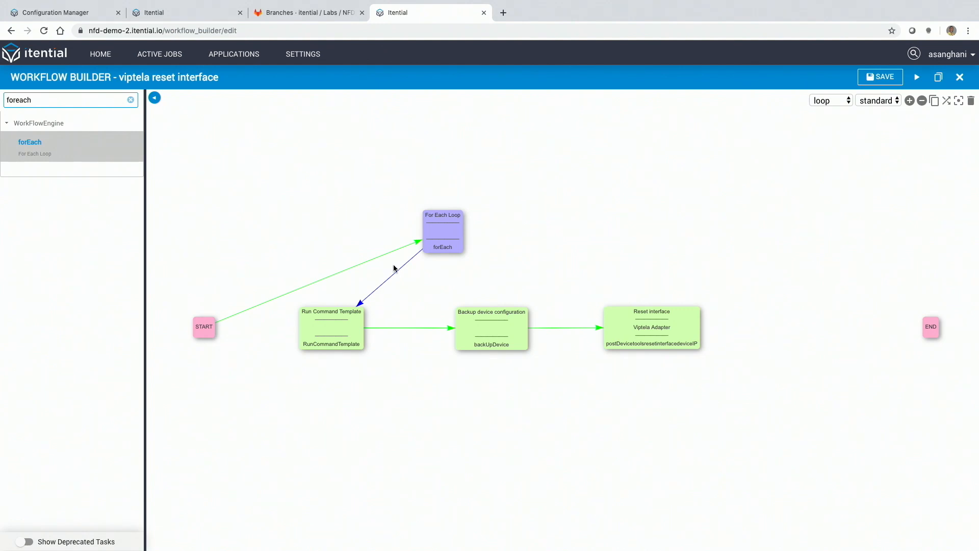
left_click_drag(500, 323, 457, 323)
left_click_drag(638, 314, 580, 313)
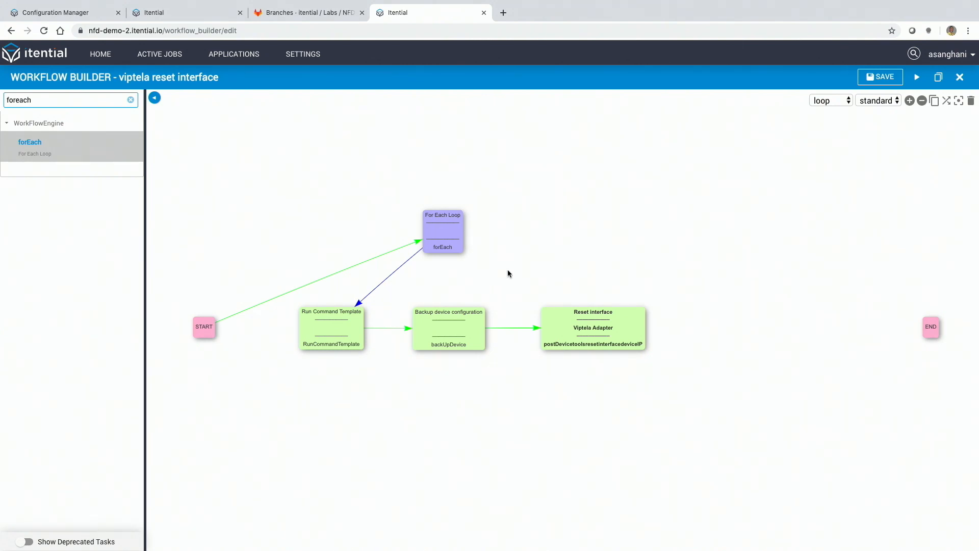
Step: Leave the current workflow without saving it and open another application of the platform
left_click(246, 55)
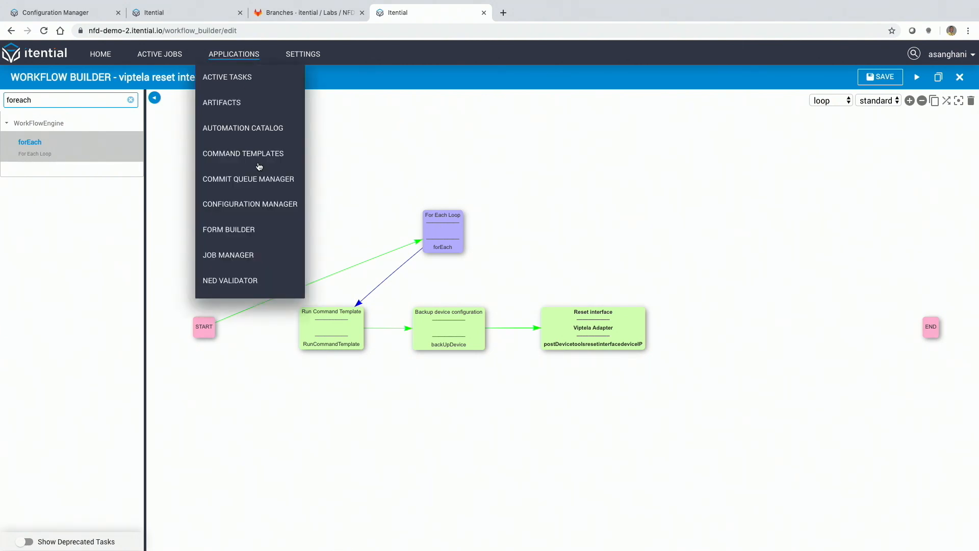
scroll(258, 162, "down", 3)
left_click(266, 287)
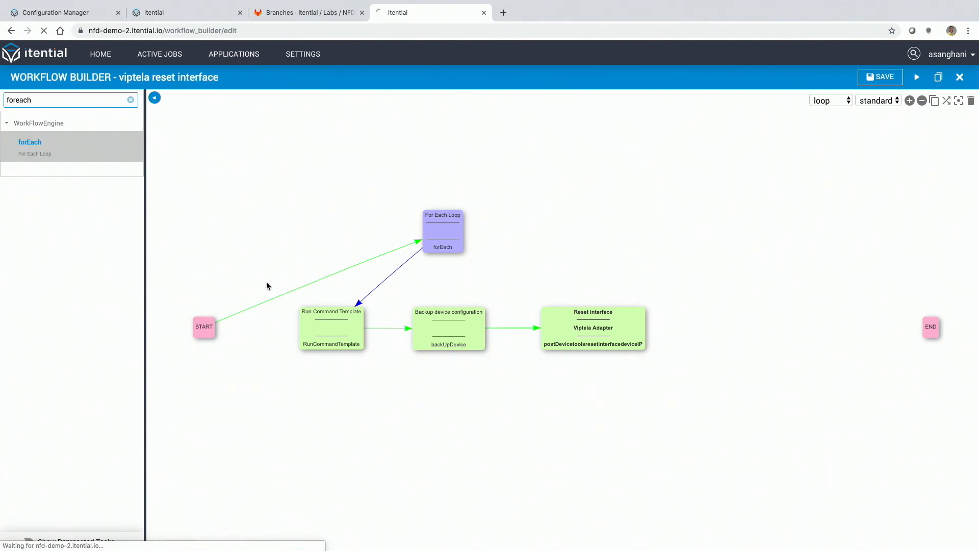